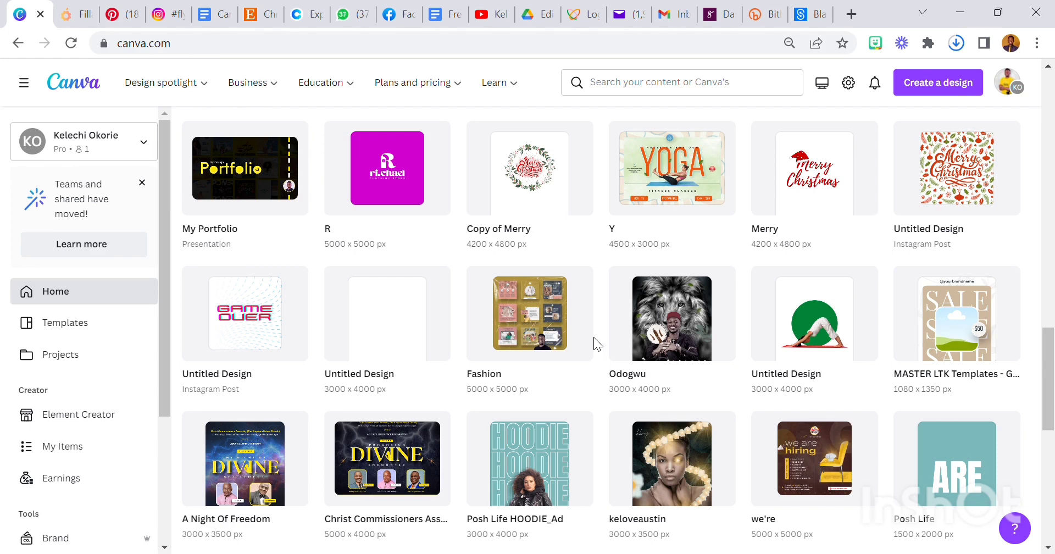
# Open the Fashion design from the recent designs and look through its template pages from the overview to the client review
pyautogui.moveTo(561, 339)
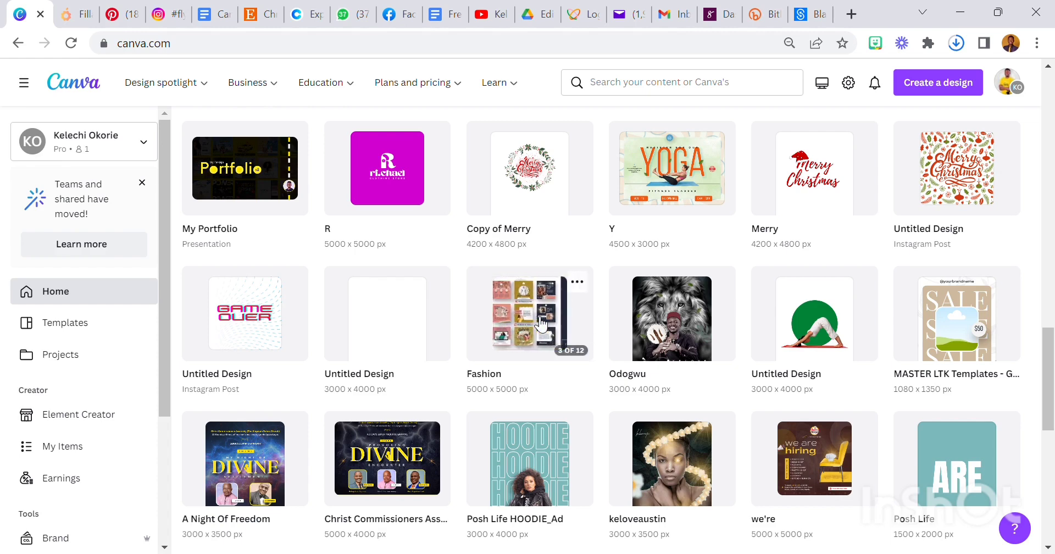
pyautogui.click(541, 324)
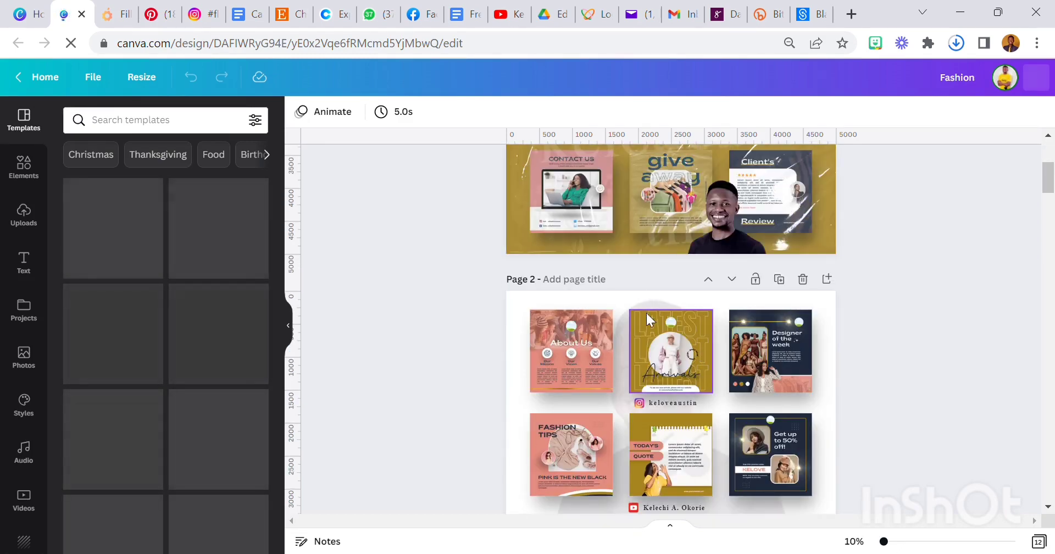
pyautogui.scroll(-15, 651, 318)
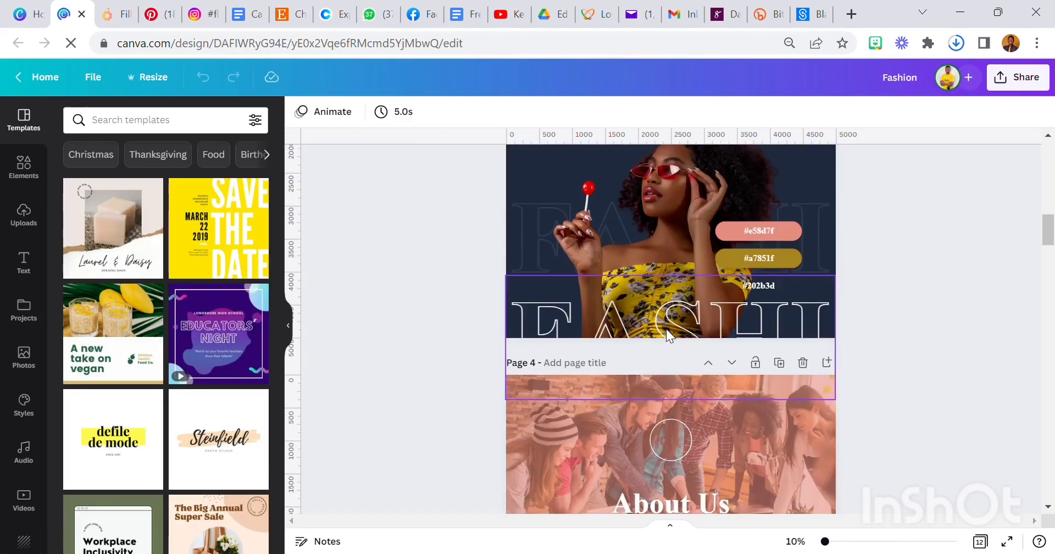
pyautogui.scroll(-2, 665, 322)
pyautogui.scroll(8, 658, 314)
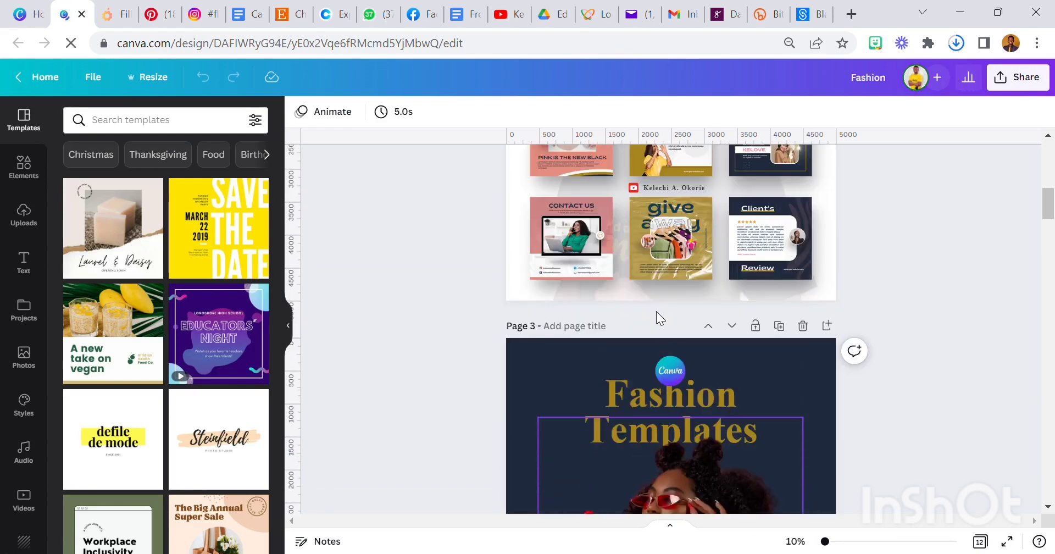
pyautogui.scroll(-6, 658, 320)
pyautogui.scroll(5, 658, 320)
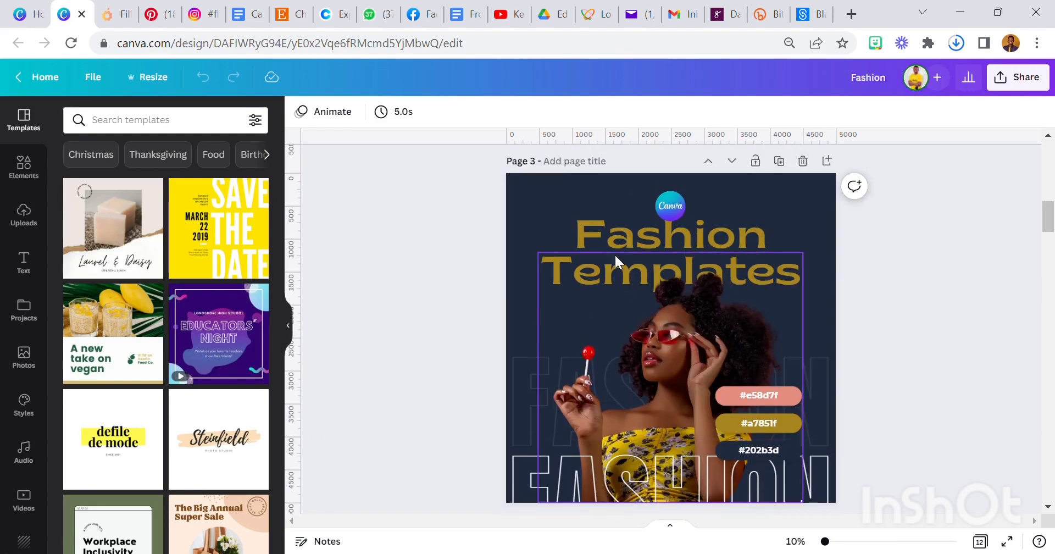
pyautogui.scroll(-12, 641, 279)
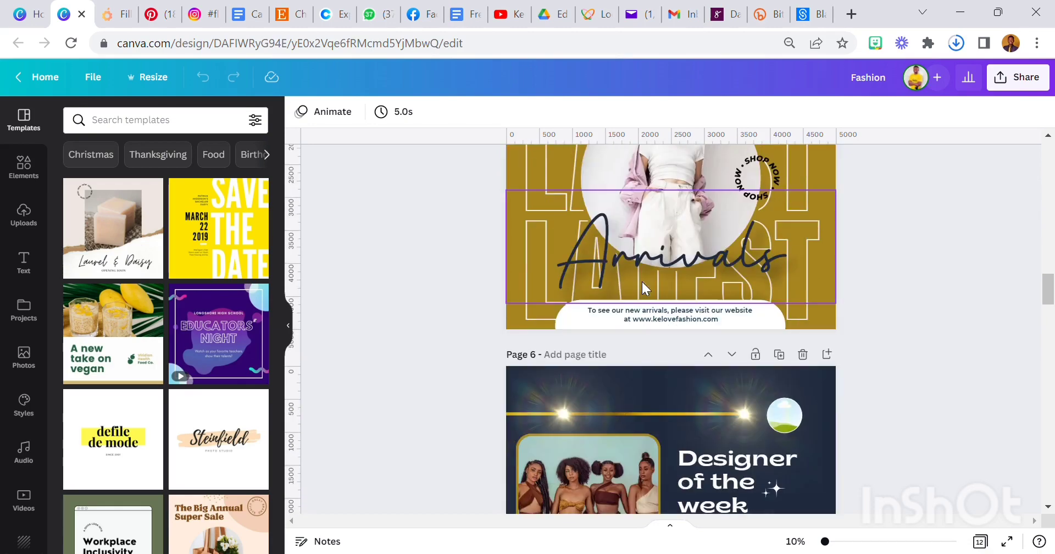
pyautogui.scroll(-8, 704, 342)
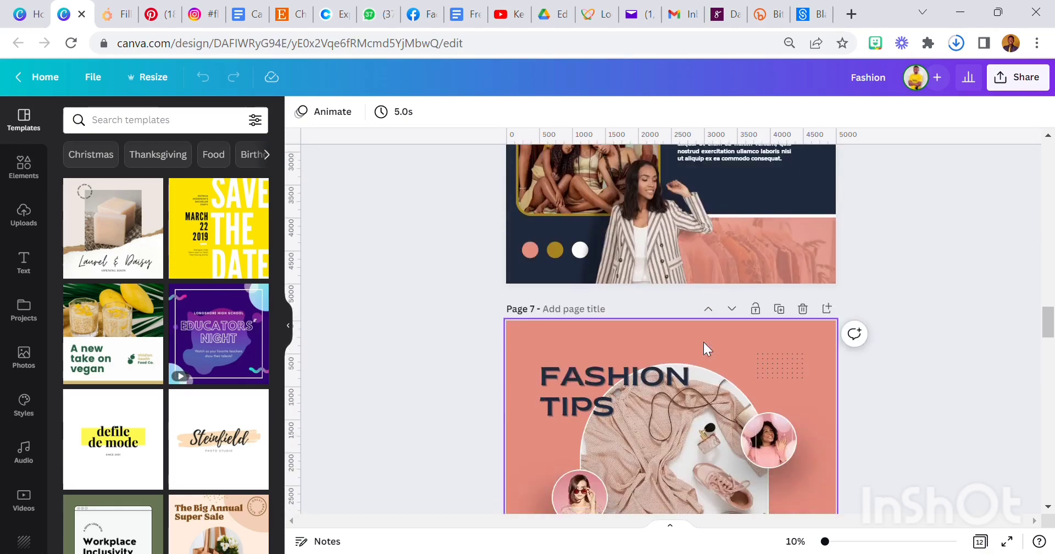
pyautogui.scroll(-6, 701, 339)
pyautogui.scroll(4, 702, 338)
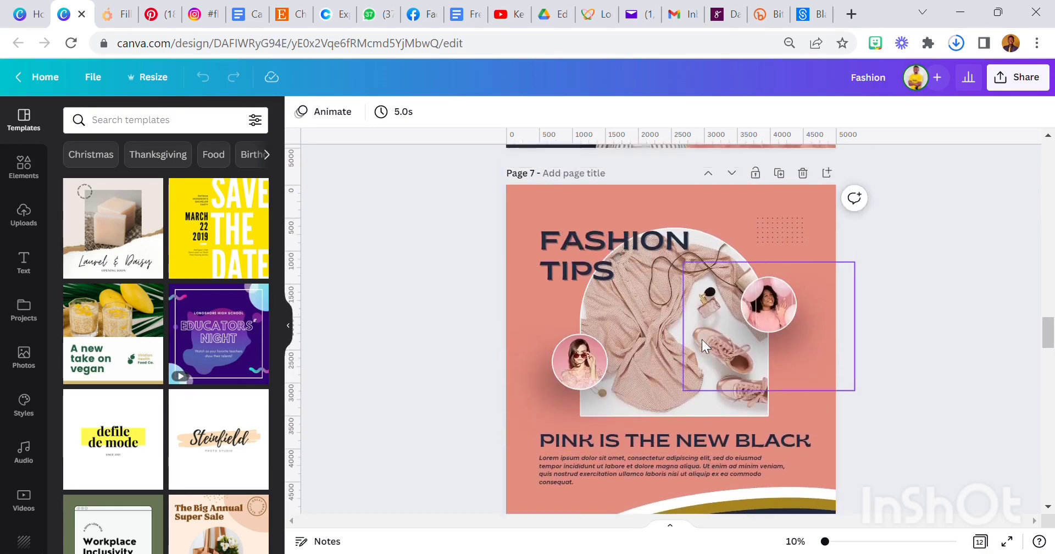
pyautogui.scroll(-1, 702, 338)
pyautogui.scroll(-12, 701, 338)
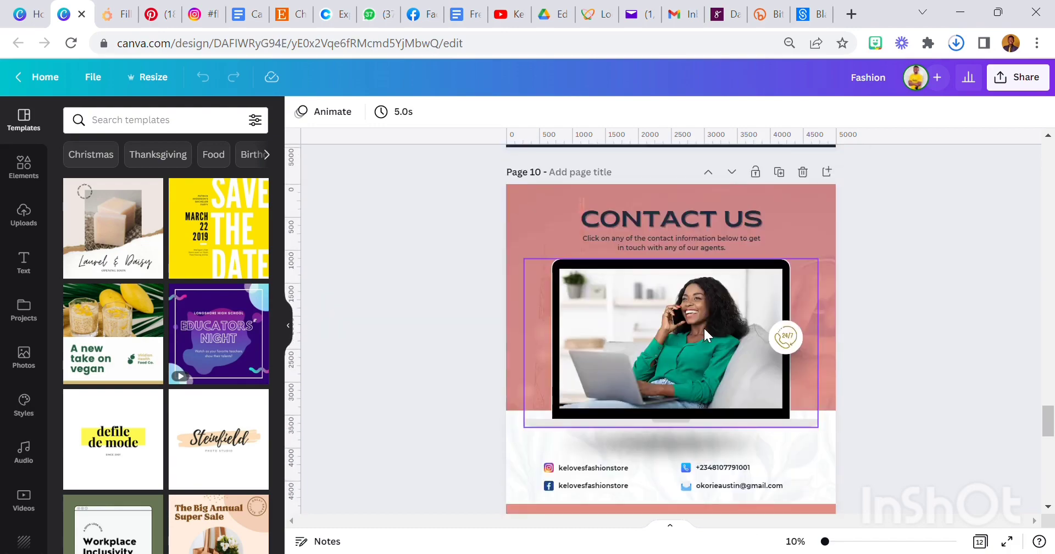
pyautogui.scroll(-10, 704, 338)
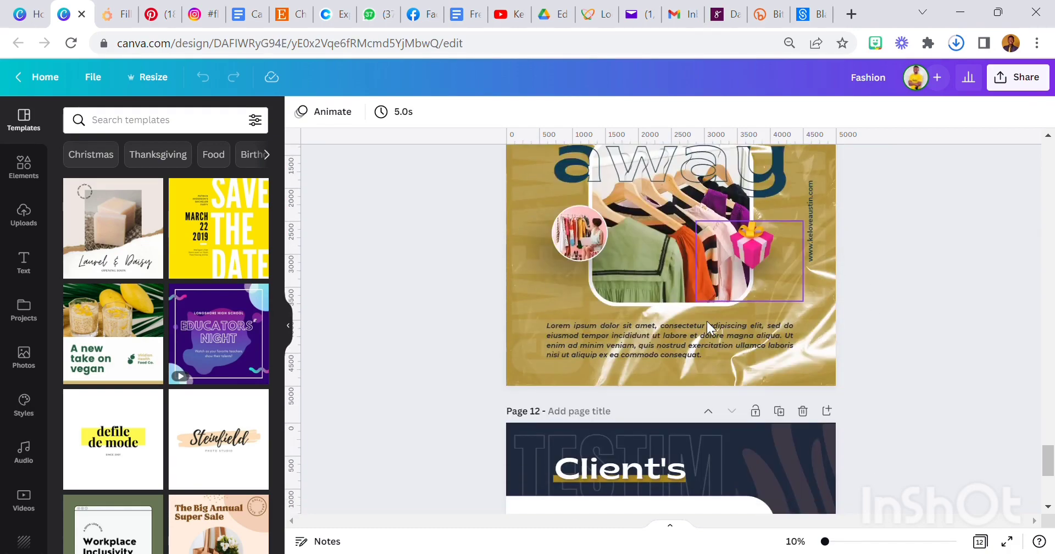
pyautogui.scroll(-5, 707, 322)
pyautogui.scroll(10, 704, 324)
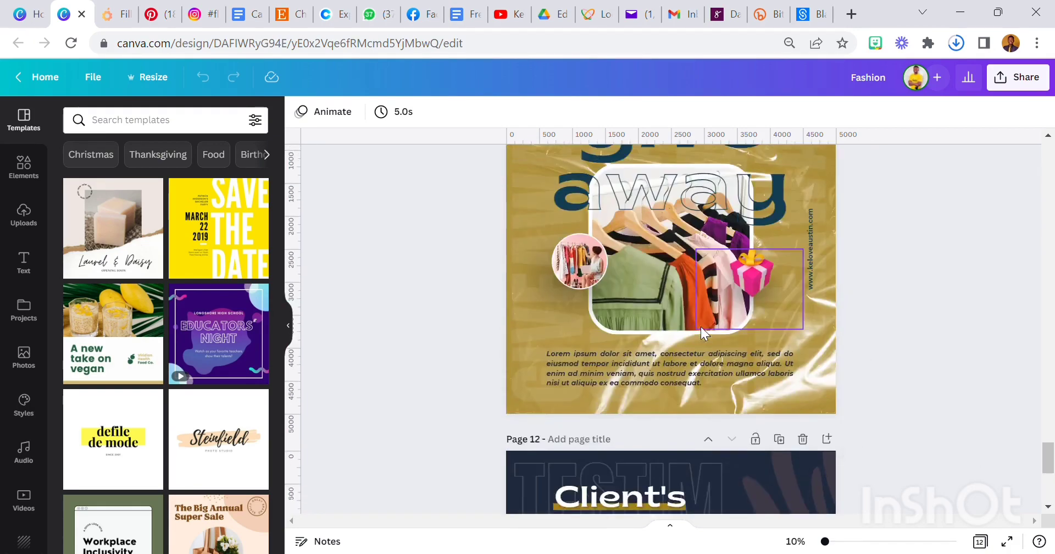
pyautogui.scroll(8, 702, 329)
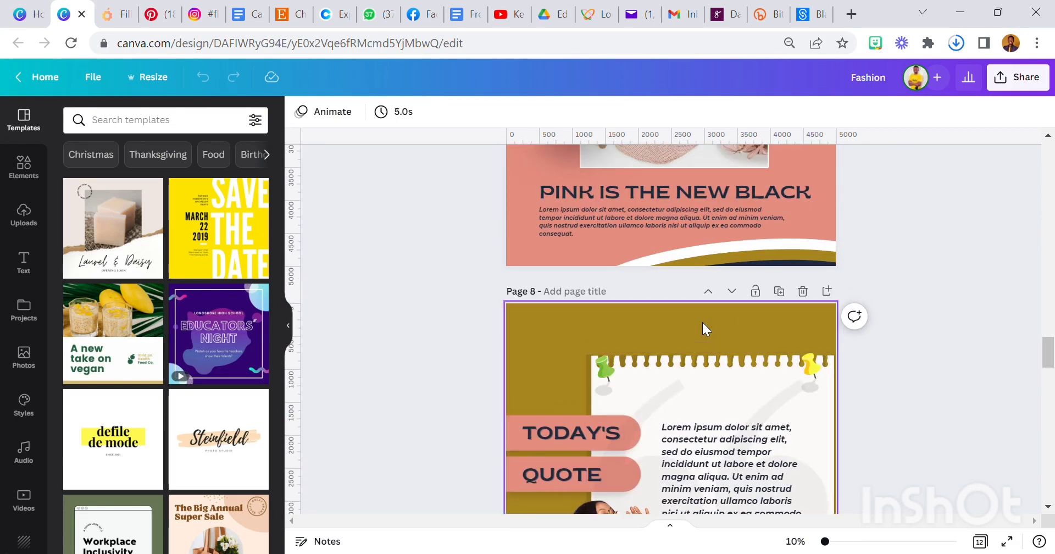
pyautogui.scroll(3, 703, 328)
pyautogui.scroll(3, 702, 330)
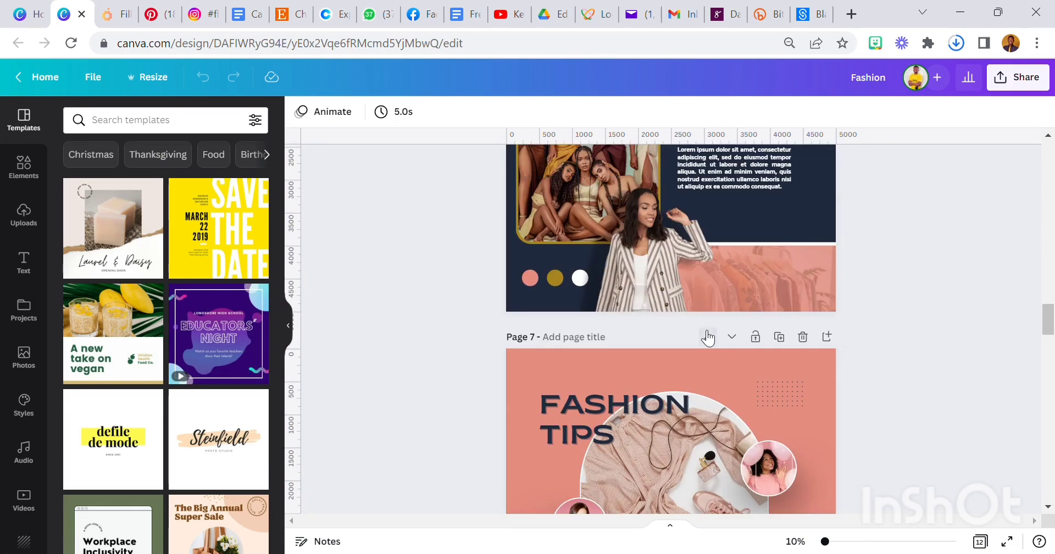
pyautogui.scroll(-2, 697, 334)
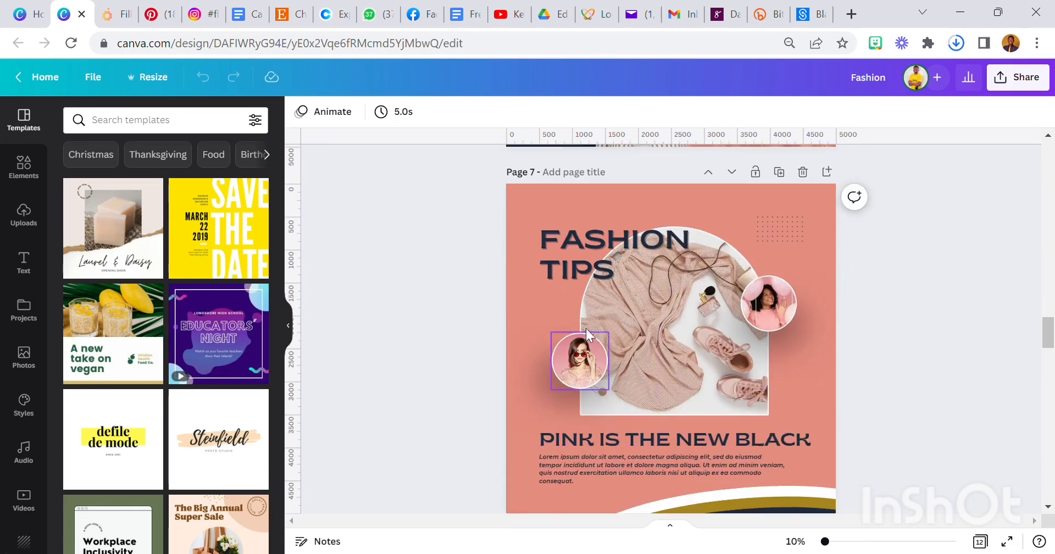
# Check the design's custom width and height in the resize options without changing them
pyautogui.click(161, 80)
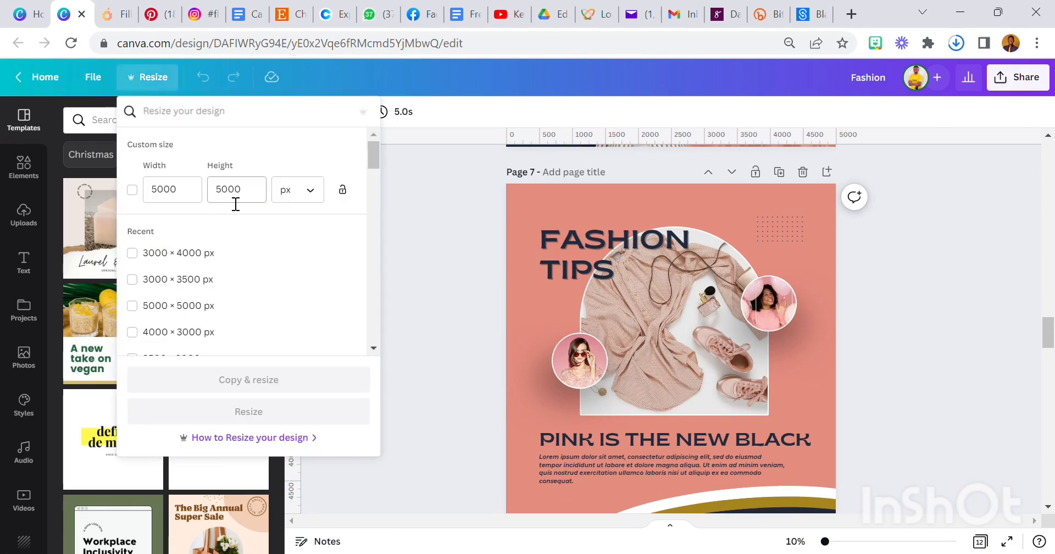
pyautogui.click(426, 239)
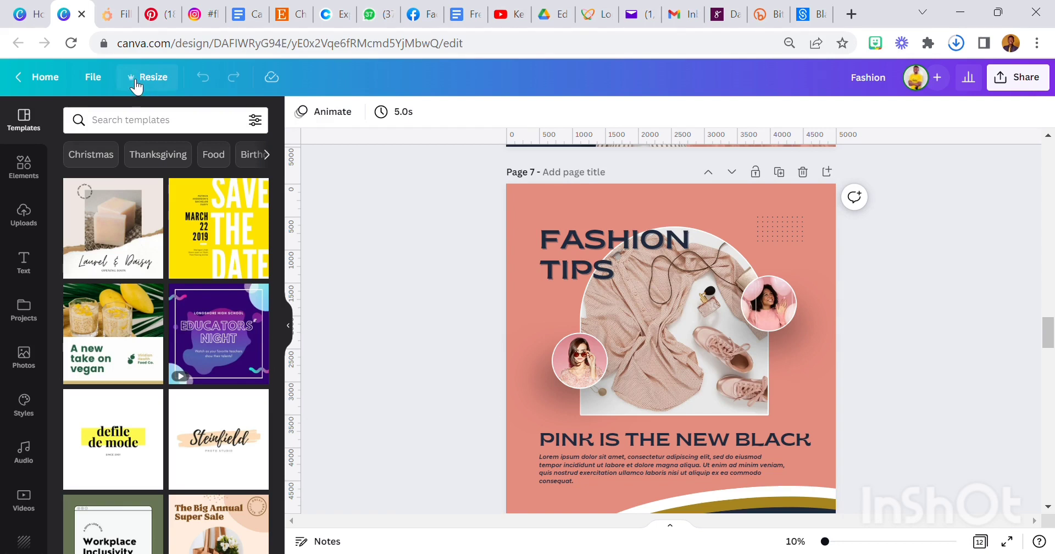
pyautogui.click(161, 82)
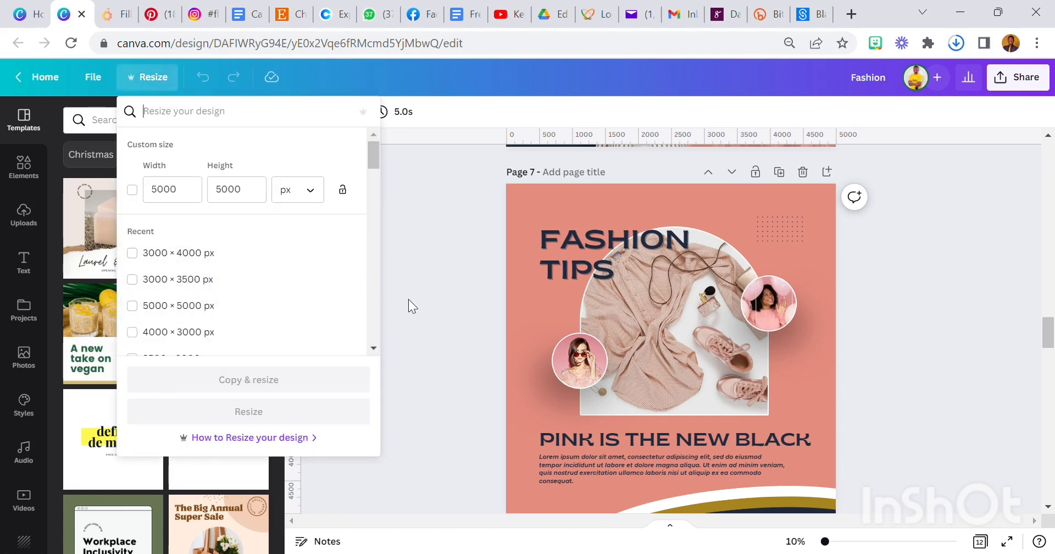
pyautogui.click(435, 306)
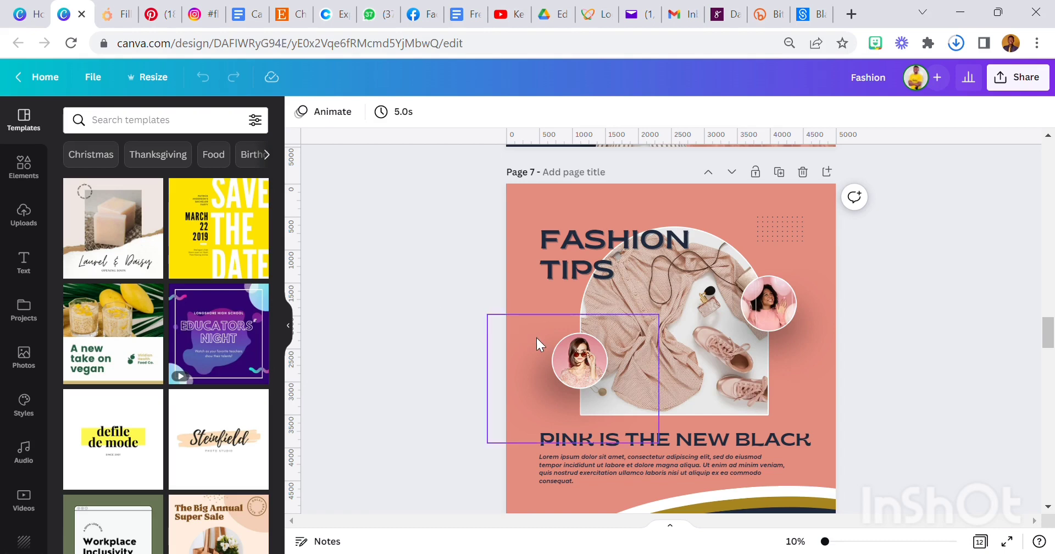
# Examine the layouts of the individual template pages, from Contact Us back to the Fashion Templates cover on page 3
pyautogui.scroll(5, 537, 346)
pyautogui.scroll(-3, 551, 384)
pyautogui.scroll(6, 551, 385)
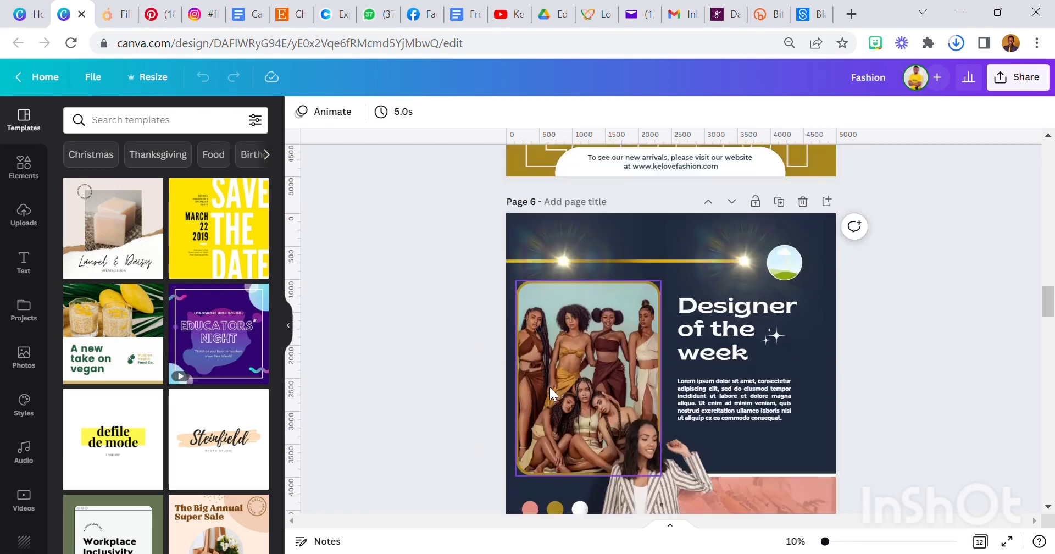
pyautogui.scroll(-3, 550, 386)
pyautogui.scroll(-5, 550, 385)
pyautogui.scroll(-2, 549, 384)
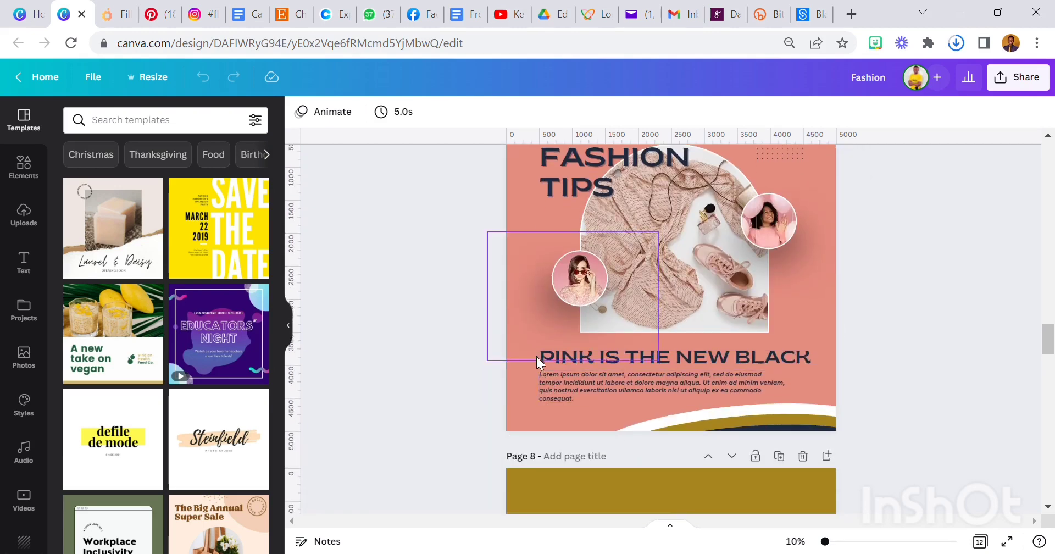
pyautogui.scroll(2, 536, 357)
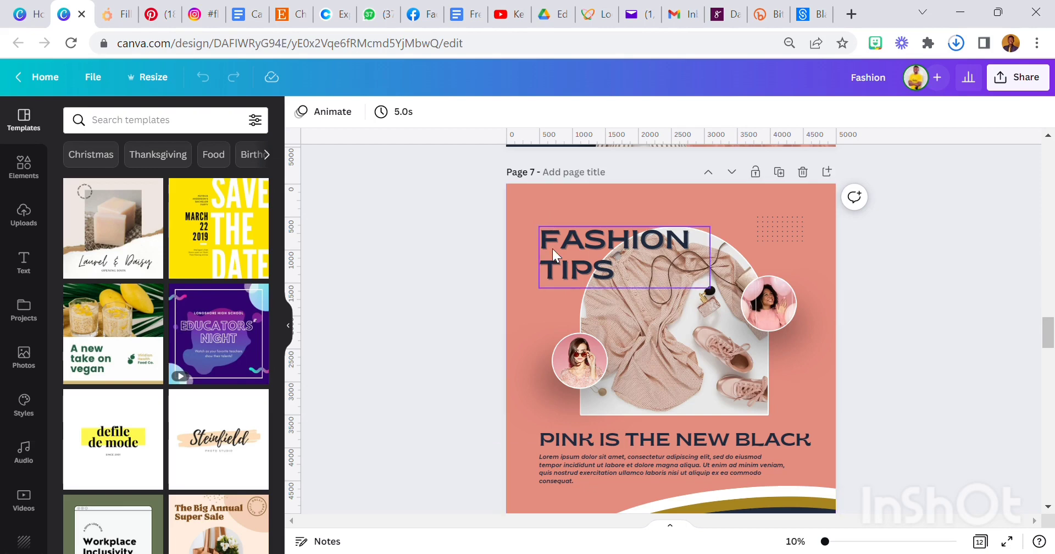
pyautogui.scroll(-15, 549, 338)
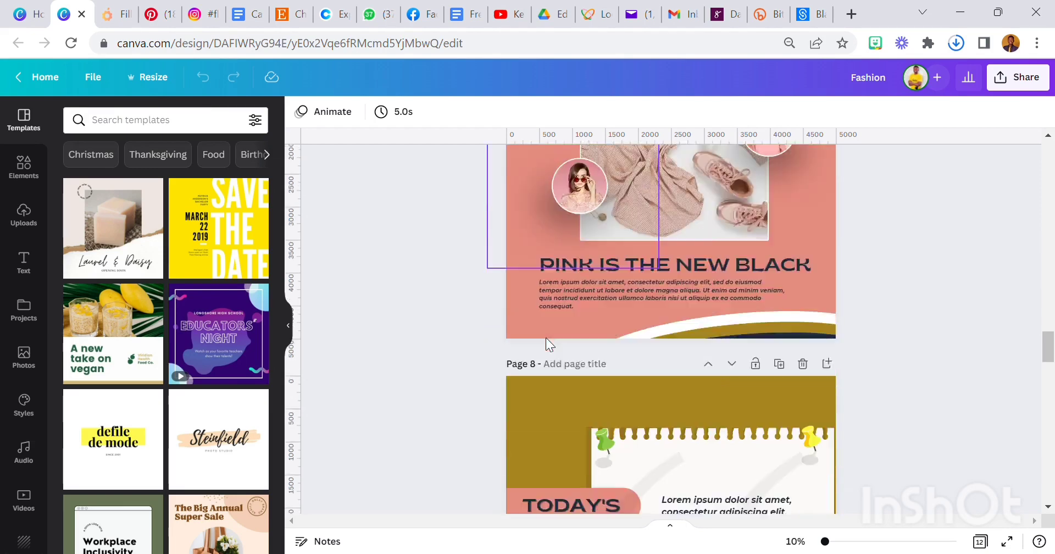
pyautogui.scroll(-8, 541, 336)
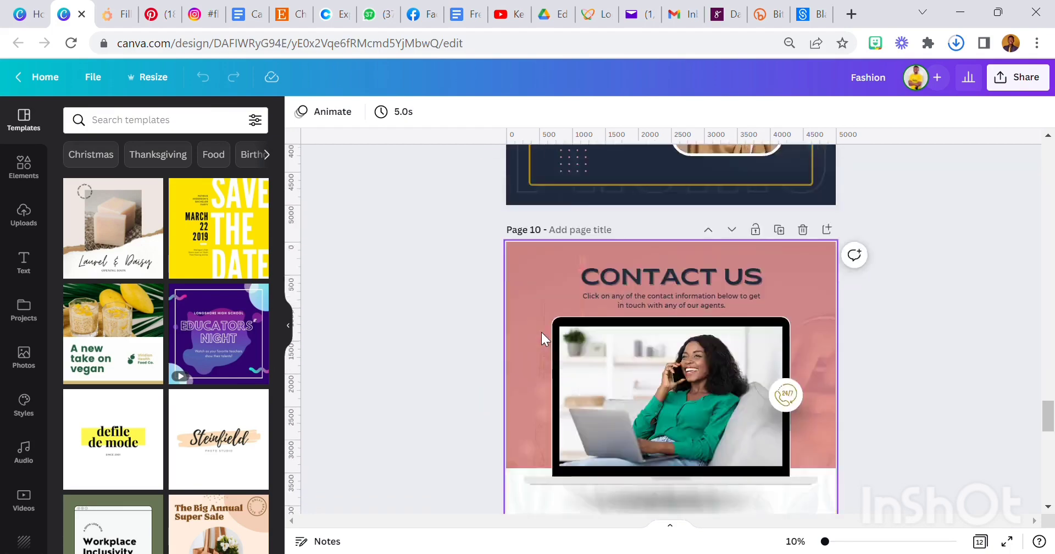
pyautogui.scroll(15, 542, 330)
pyautogui.scroll(15, 544, 334)
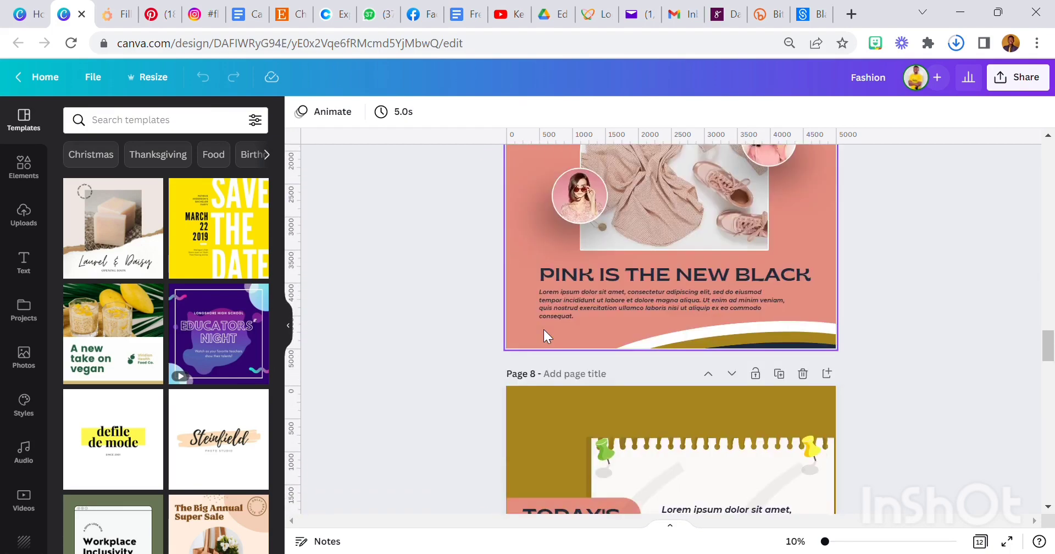
pyautogui.scroll(12, 544, 335)
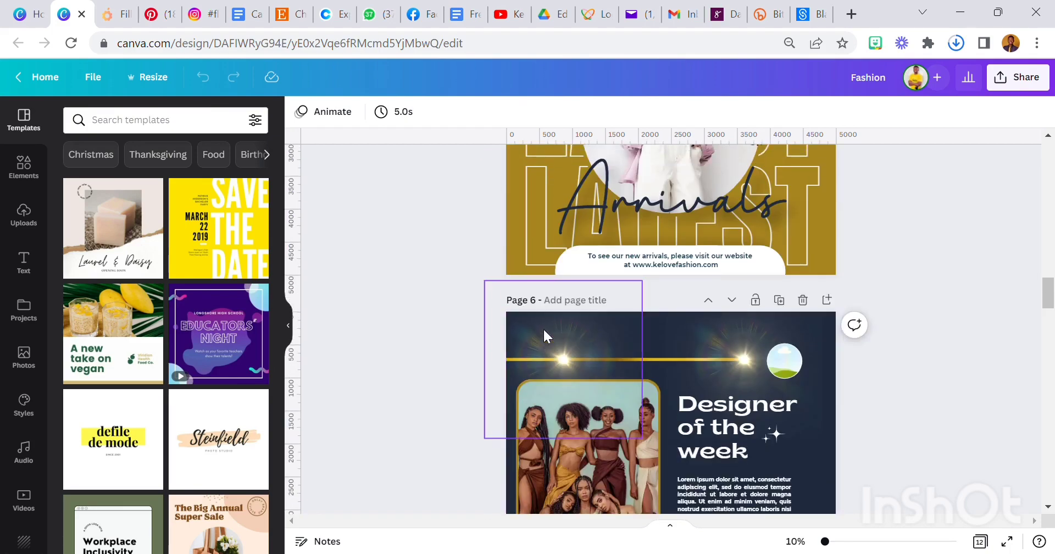
pyautogui.scroll(5, 543, 327)
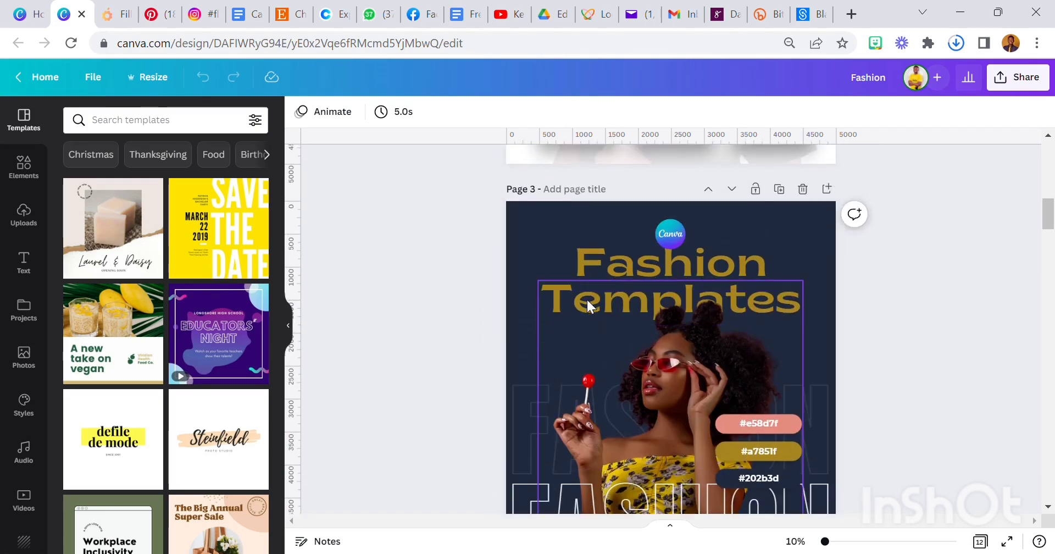
# Select all elements on the Fashion Templates cover on page 3, and clear the selection
pyautogui.click(556, 254)
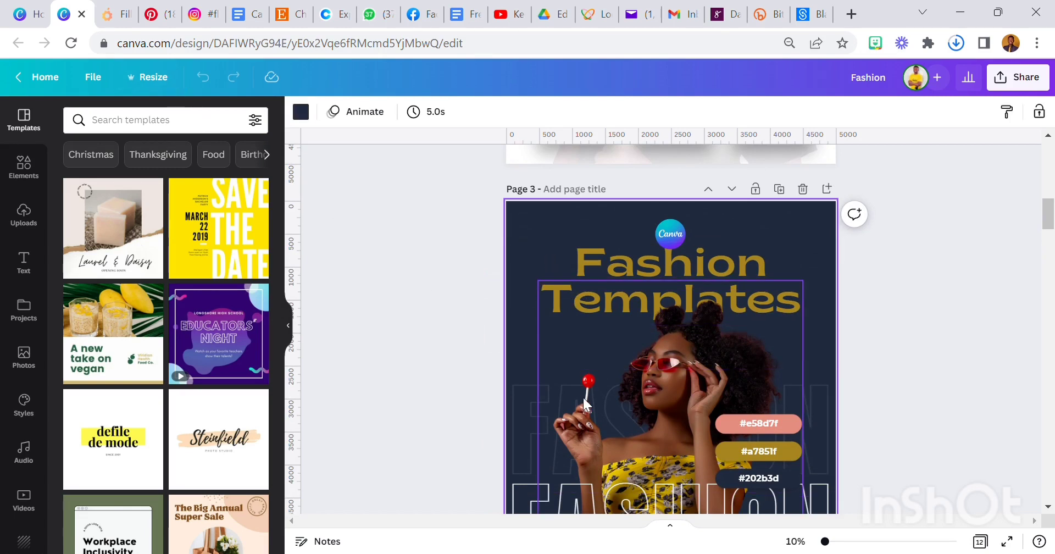
pyautogui.hotkey('ctrl', 'a')
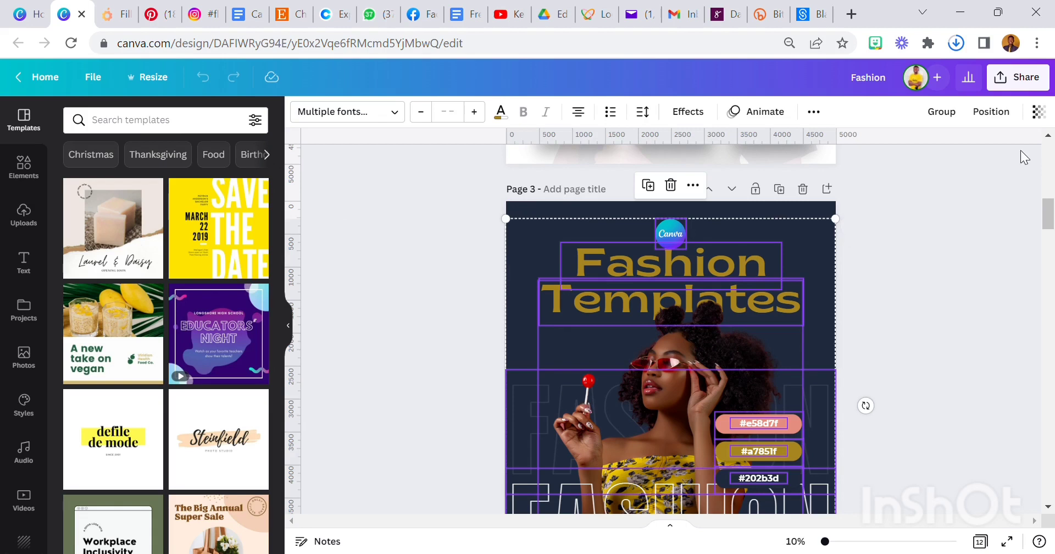
pyautogui.click(873, 283)
pyautogui.scroll(-1, 780, 279)
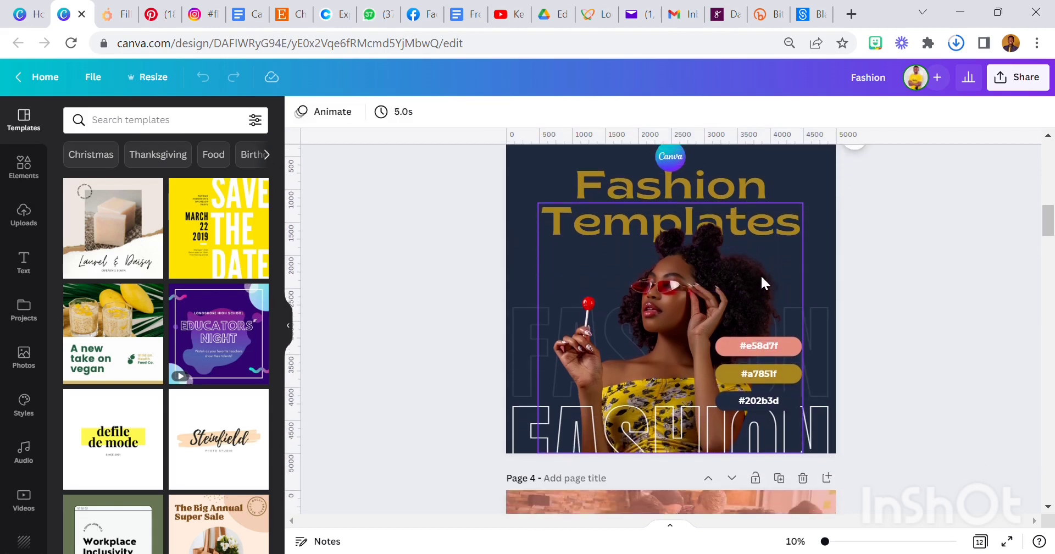
pyautogui.scroll(1, 715, 276)
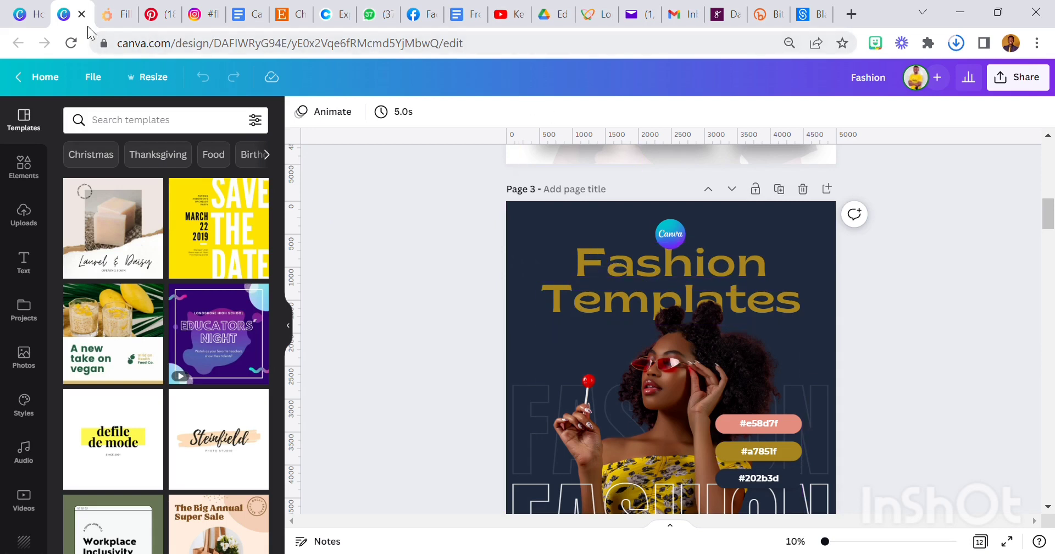
# Create a new custom-size design from the Canva home page, 1080 px wide and 1080 px high
pyautogui.click(32, 21)
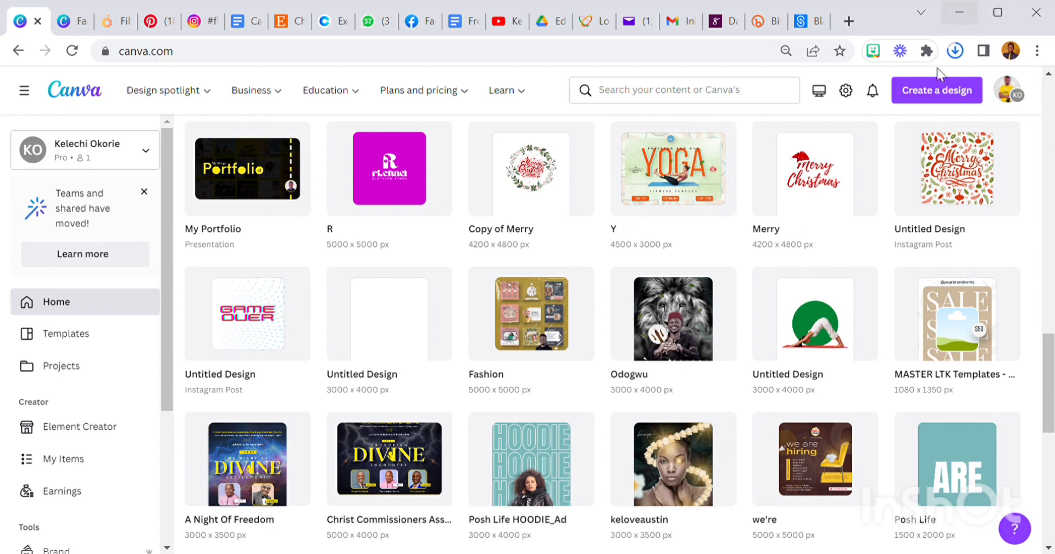
pyautogui.click(939, 94)
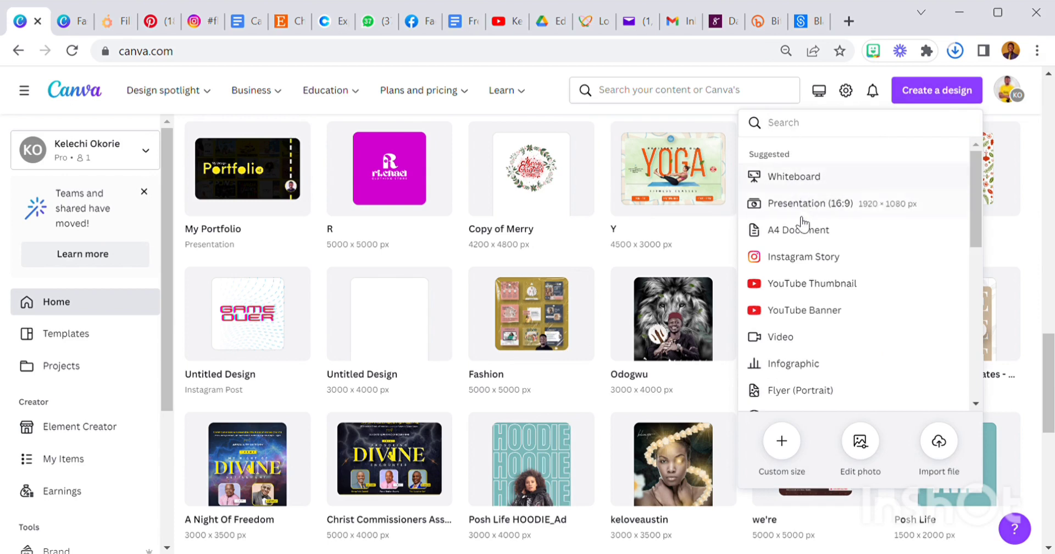
pyautogui.click(792, 446)
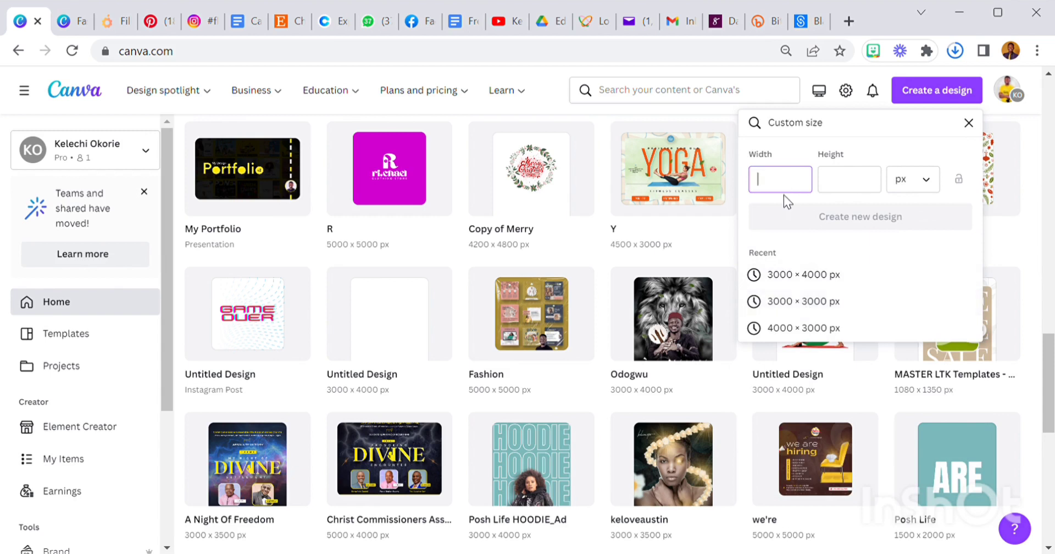
pyautogui.press('Tab')
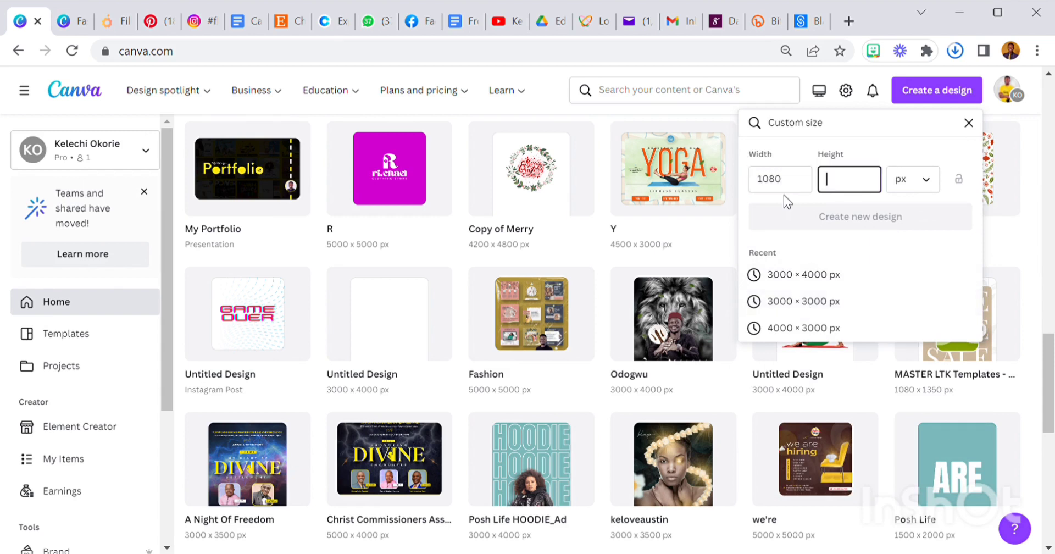
pyautogui.write('1080')
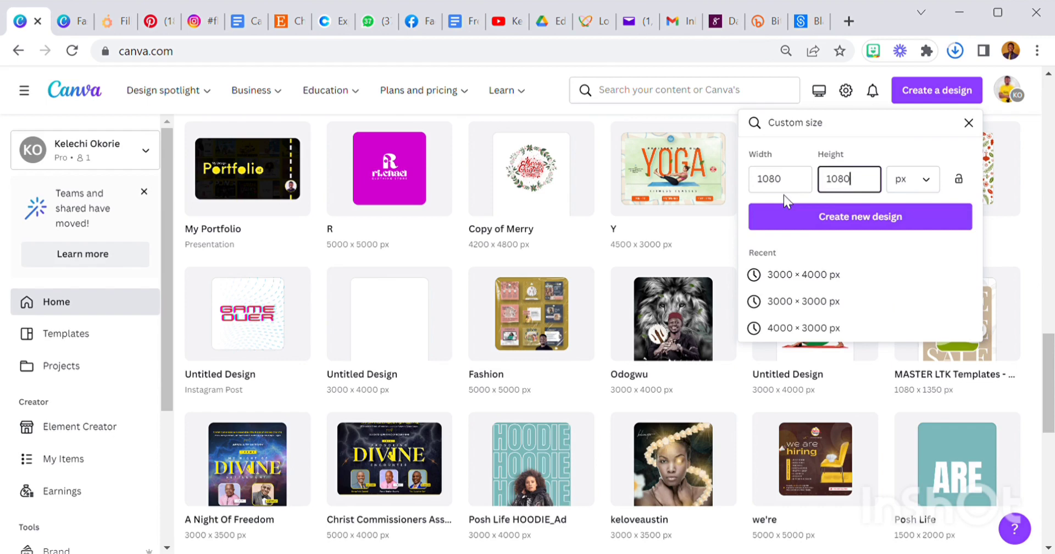
pyautogui.click(857, 220)
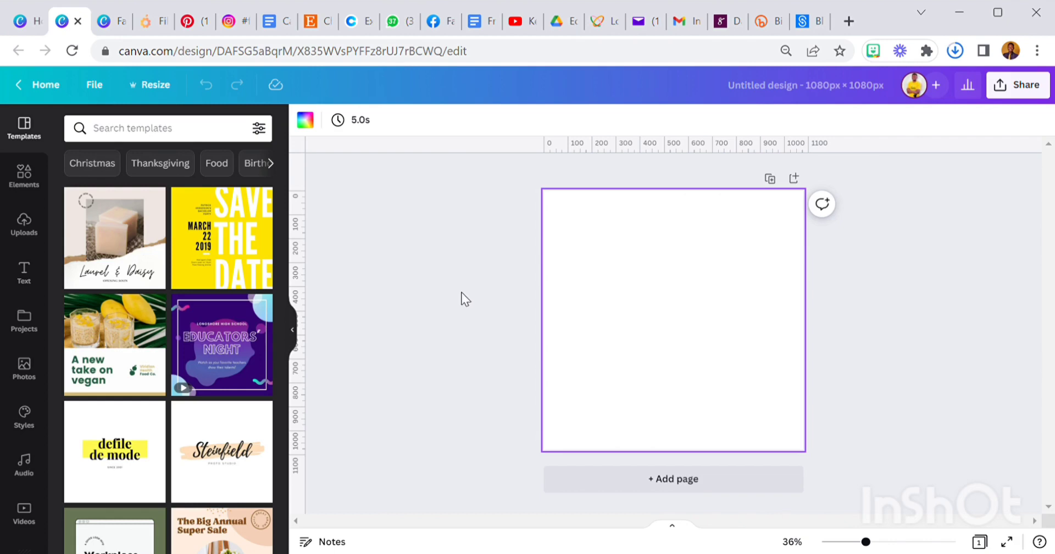
# Select all elements on the Fashion Templates cover on page 3 of the Fashion design and copy them
pyautogui.hotkey('ctrl', 'Tab')
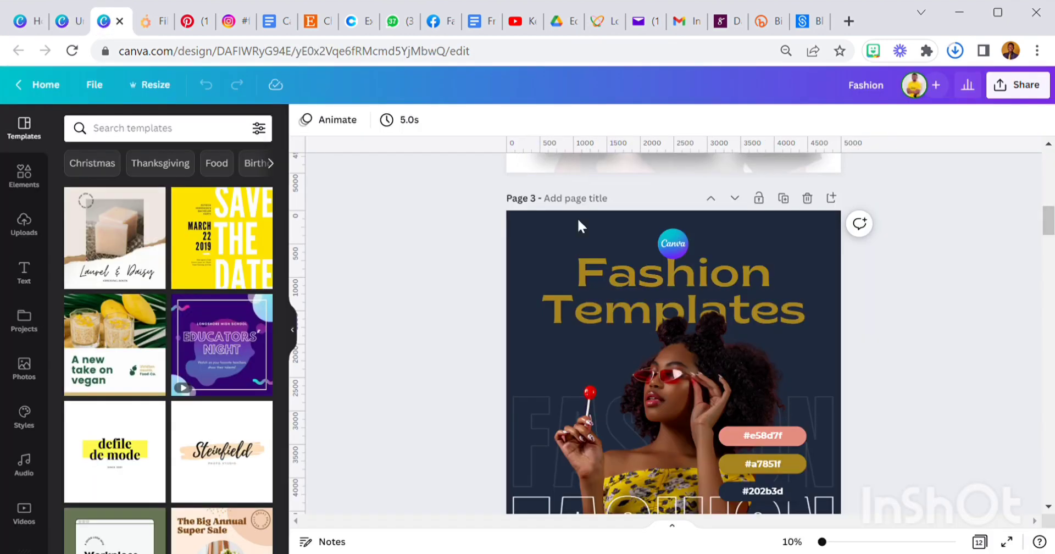
pyautogui.click(537, 233)
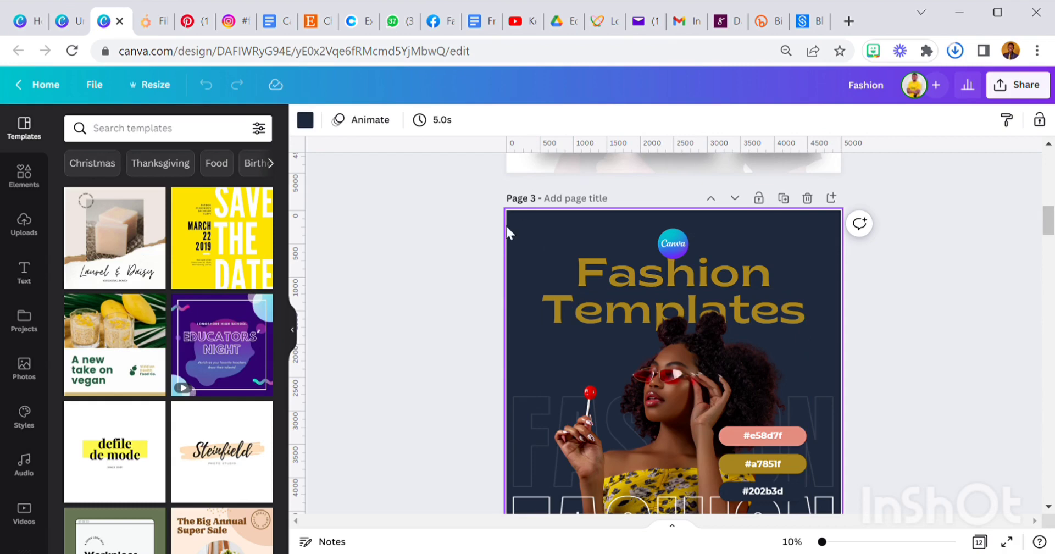
pyautogui.moveTo(477, 231); pyautogui.dragTo(876, 546)
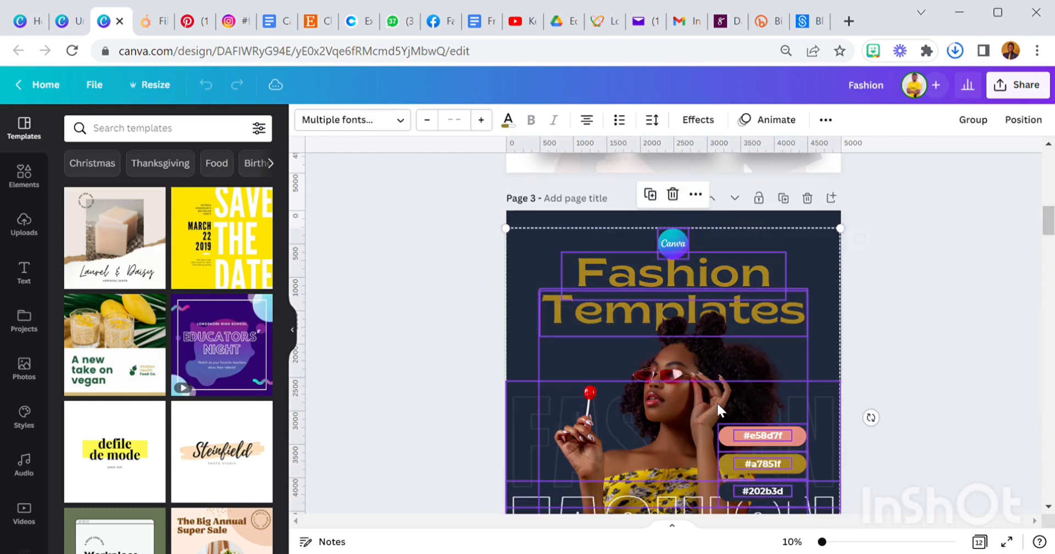
pyautogui.scroll(-2, 646, 325)
pyautogui.scroll(2, 625, 290)
pyautogui.click(483, 266)
pyautogui.hotkey('ctrl', 'a')
pyautogui.click(486, 259)
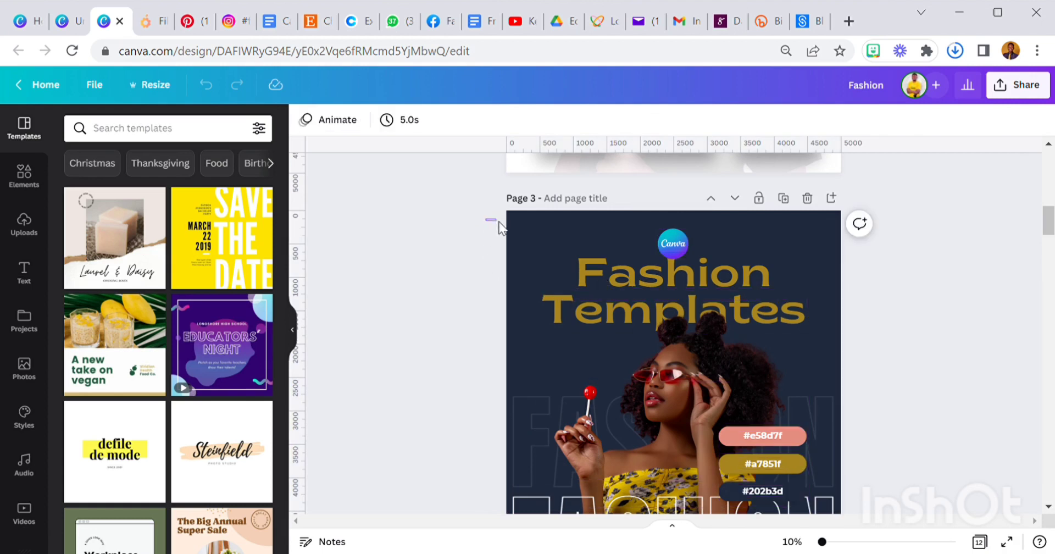
pyautogui.moveTo(498, 221); pyautogui.dragTo(915, 548)
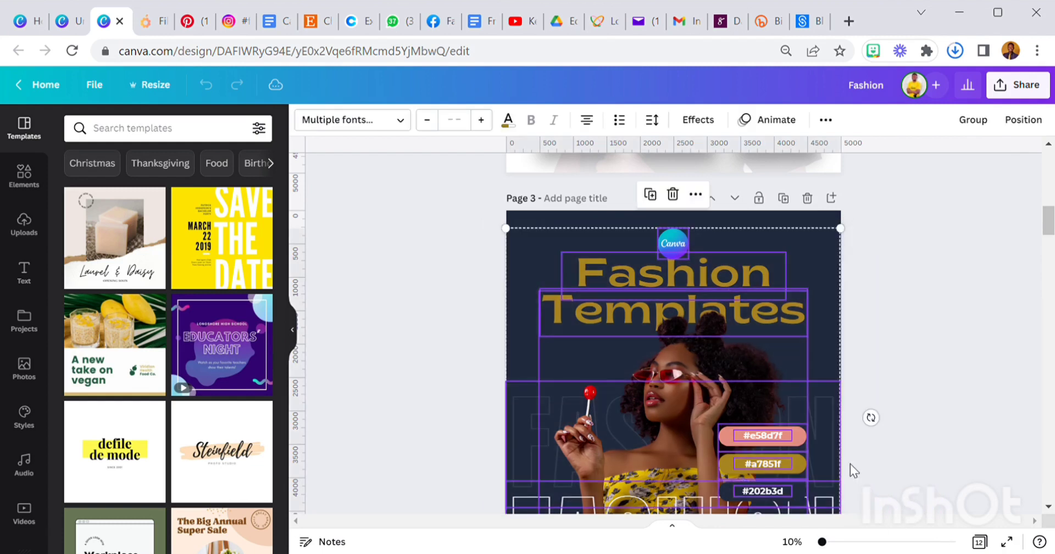
pyautogui.rightClick(677, 235)
pyautogui.click(718, 256)
# Paste the copied cover elements into the blank 1080 × 1080 px design and centre them horizontally on the page
pyautogui.click(63, 21)
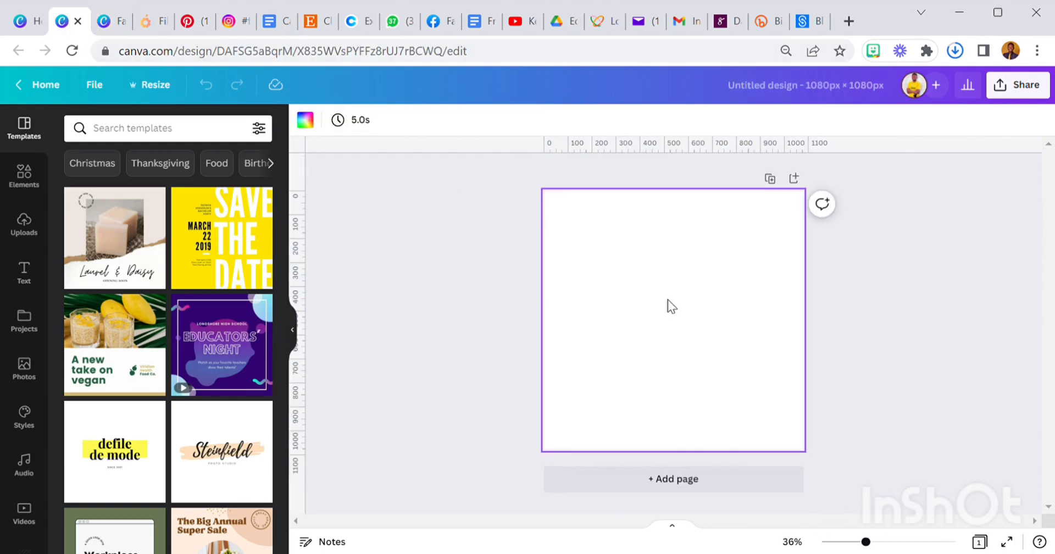
pyautogui.rightClick(668, 299)
pyautogui.click(716, 340)
pyautogui.hotkey('ctrl', 'v')
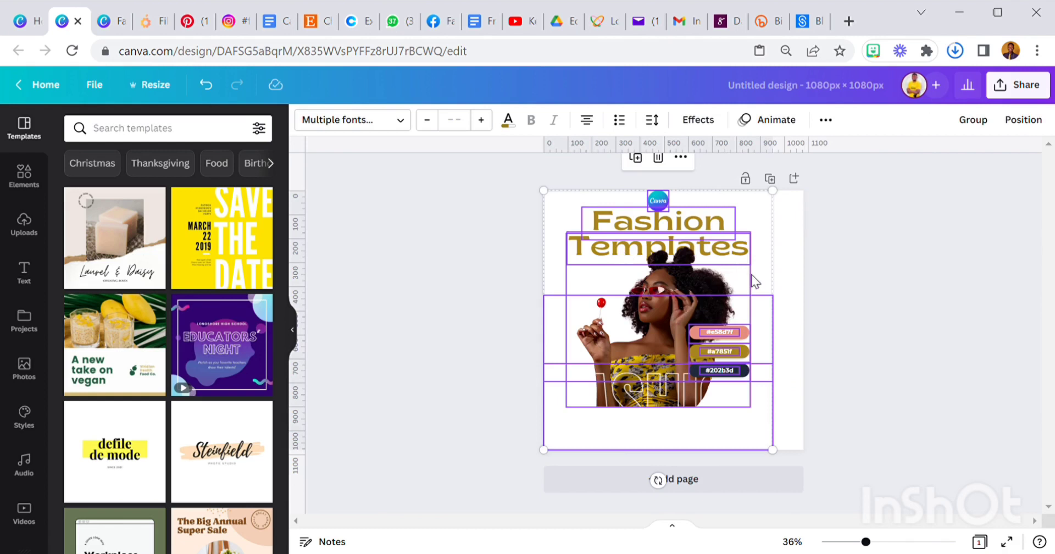
pyautogui.moveTo(741, 278); pyautogui.dragTo(764, 311)
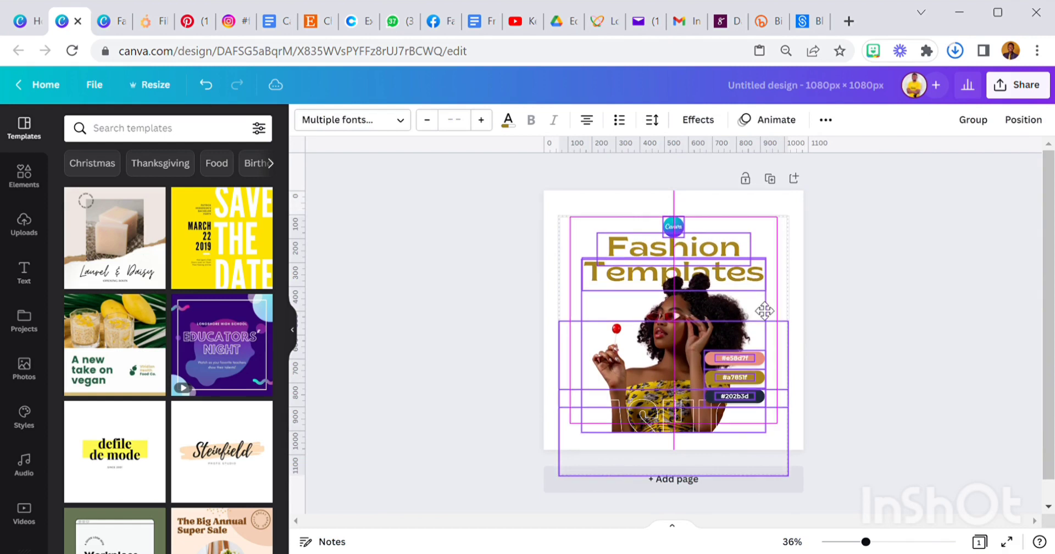
pyautogui.moveTo(765, 311); pyautogui.dragTo(764, 311)
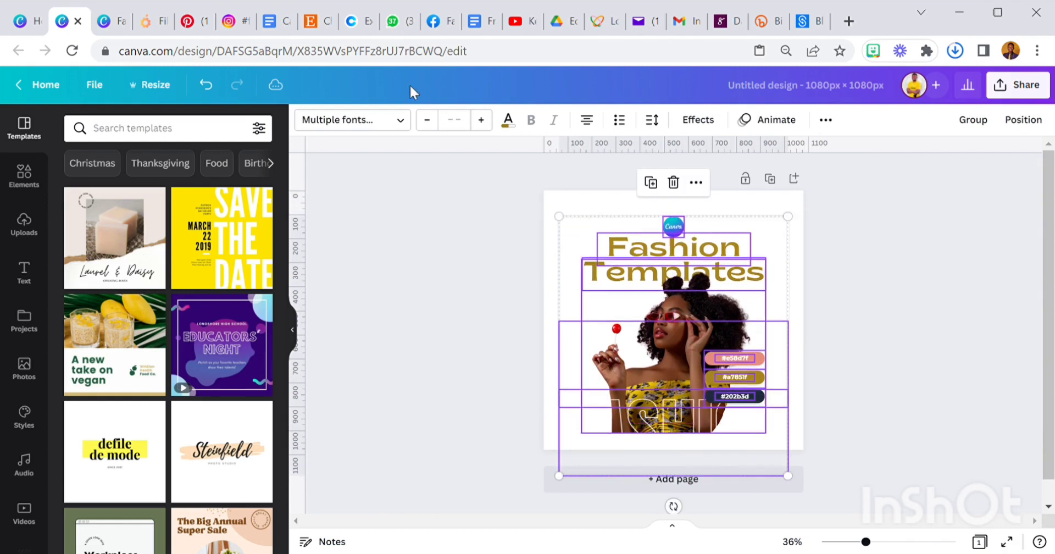
# Compare with the original cover, and enlarge the pasted elements in the 1080 × 1080 px design to span the full page width
pyautogui.click(106, 20)
pyautogui.scroll(-2, 403, 263)
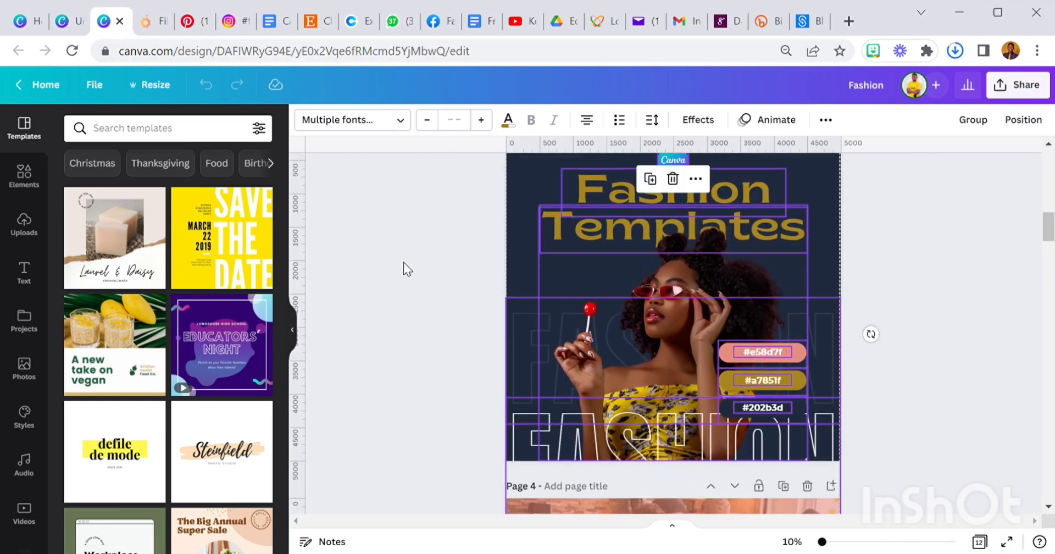
pyautogui.scroll(2, 404, 262)
pyautogui.click(61, 21)
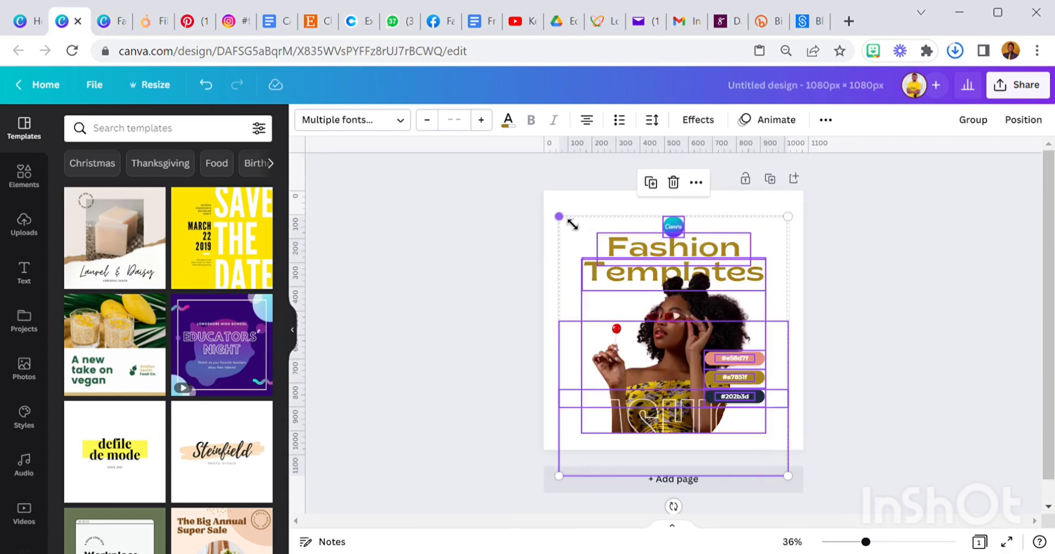
pyautogui.moveTo(560, 216); pyautogui.dragTo(544, 199)
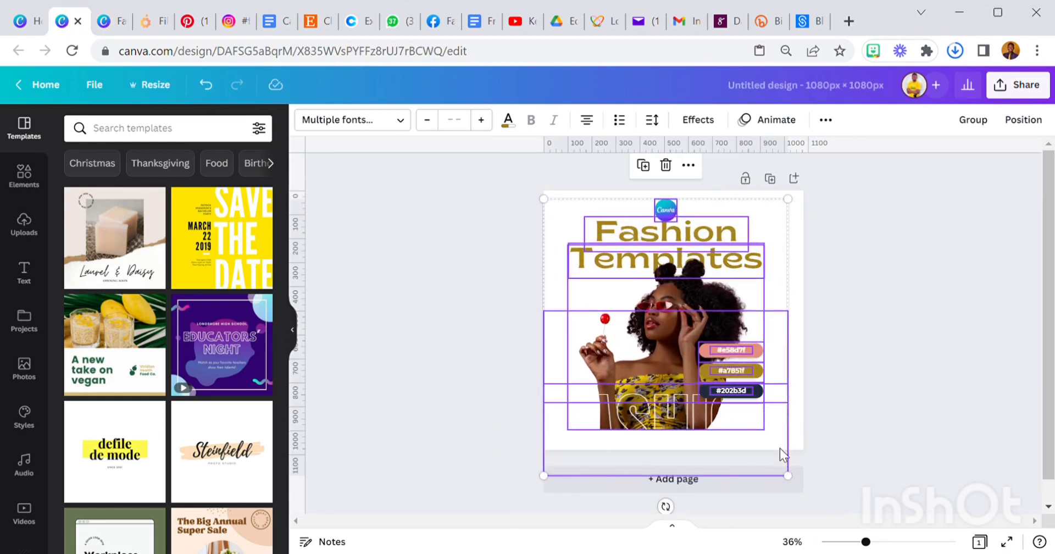
pyautogui.moveTo(789, 476); pyautogui.dragTo(826, 506)
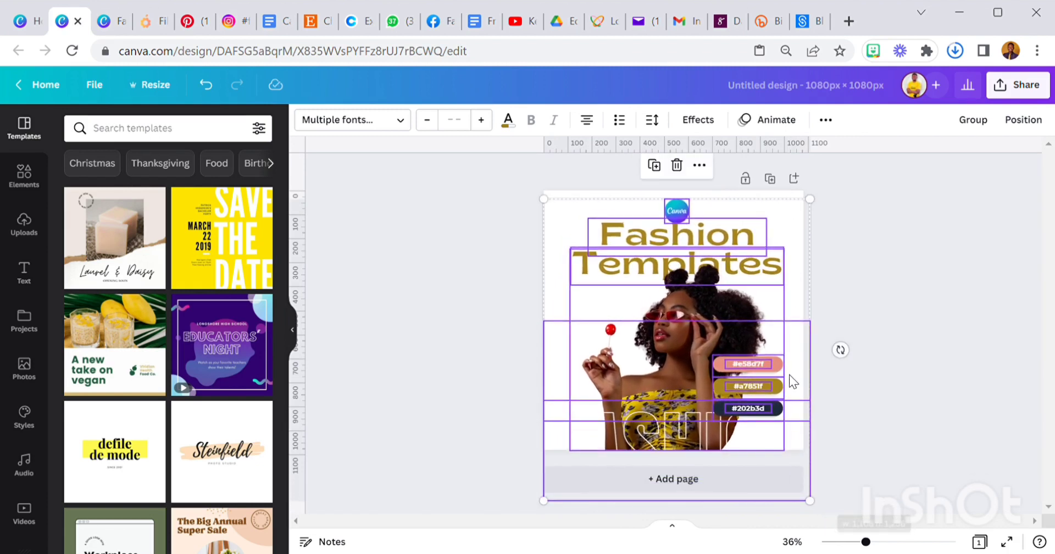
pyautogui.moveTo(755, 243); pyautogui.dragTo(758, 243)
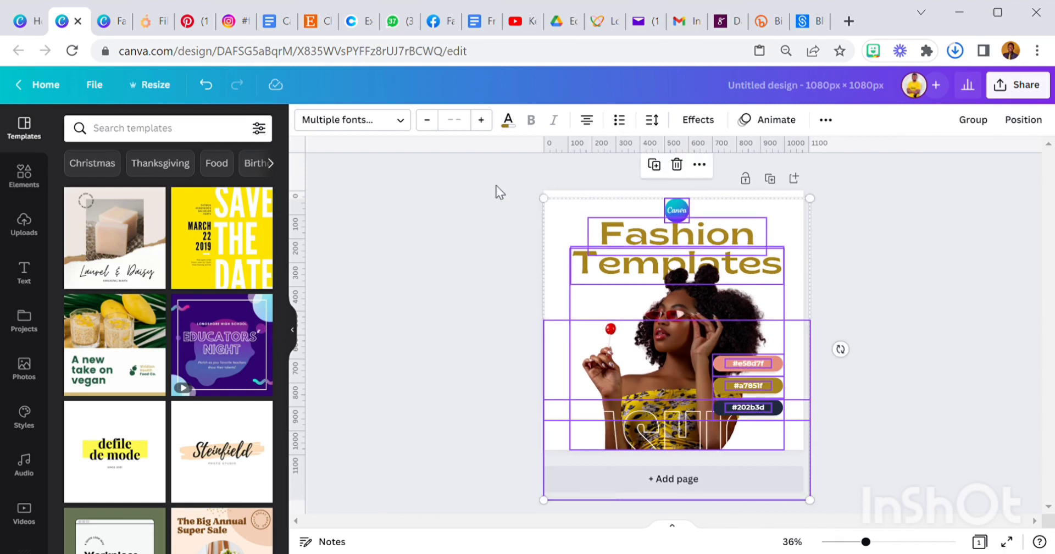
pyautogui.click(482, 213)
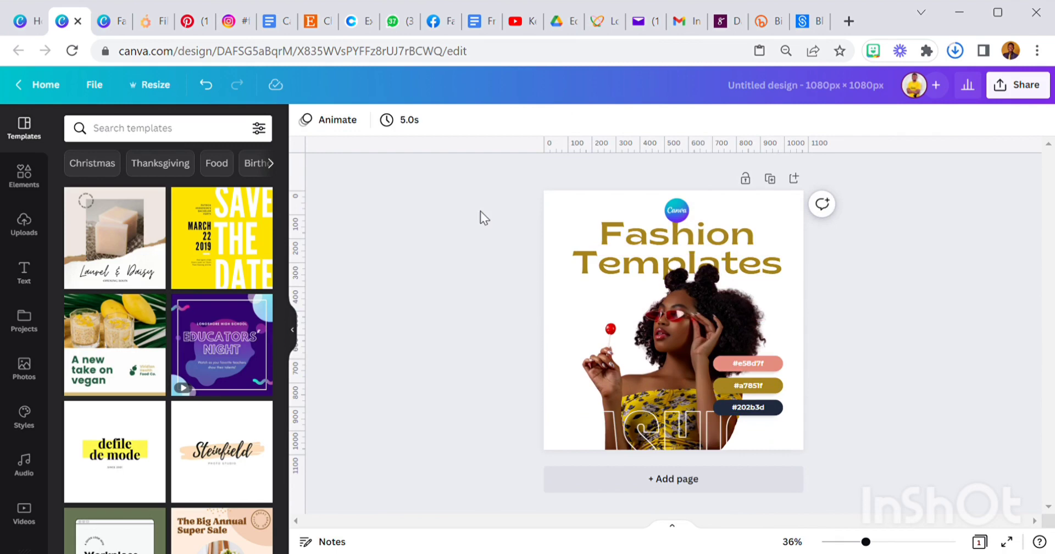
# Copy the dark navy page background from the Fashion Templates cover and paste it onto the 1080 × 1080 px design's page
pyautogui.click(582, 204)
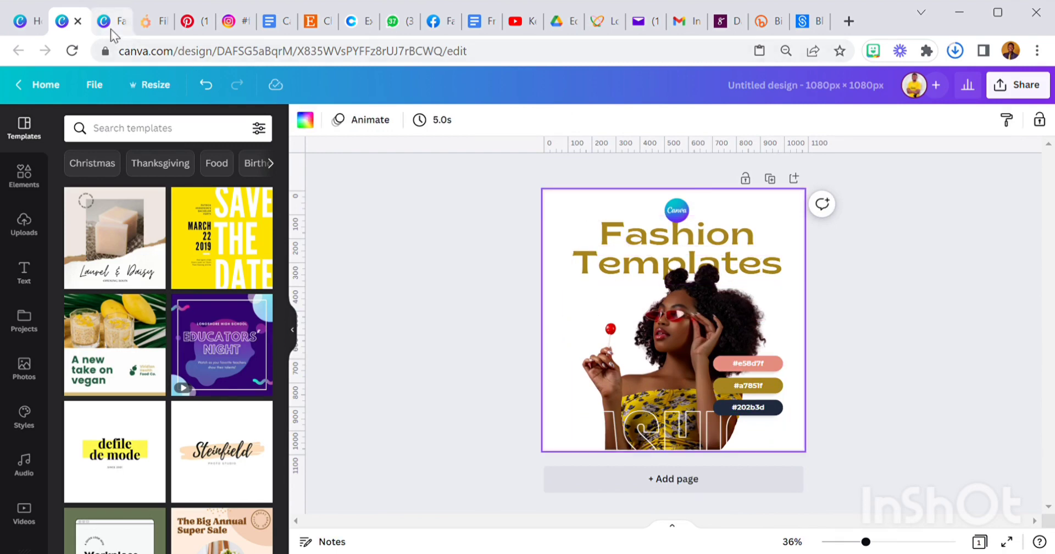
pyautogui.click(114, 22)
pyautogui.click(565, 226)
pyautogui.rightClick(565, 226)
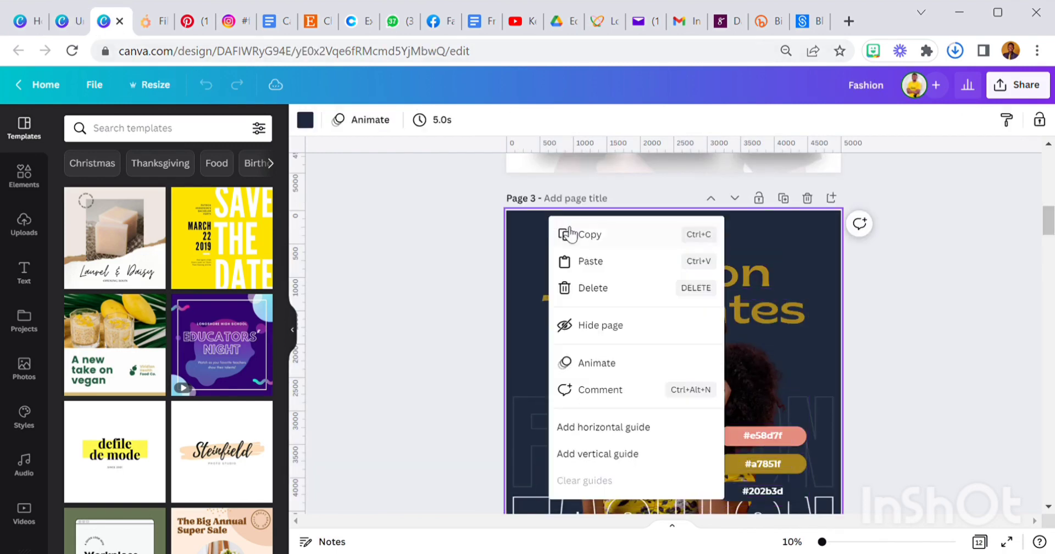
pyautogui.click(578, 233)
pyautogui.click(76, 27)
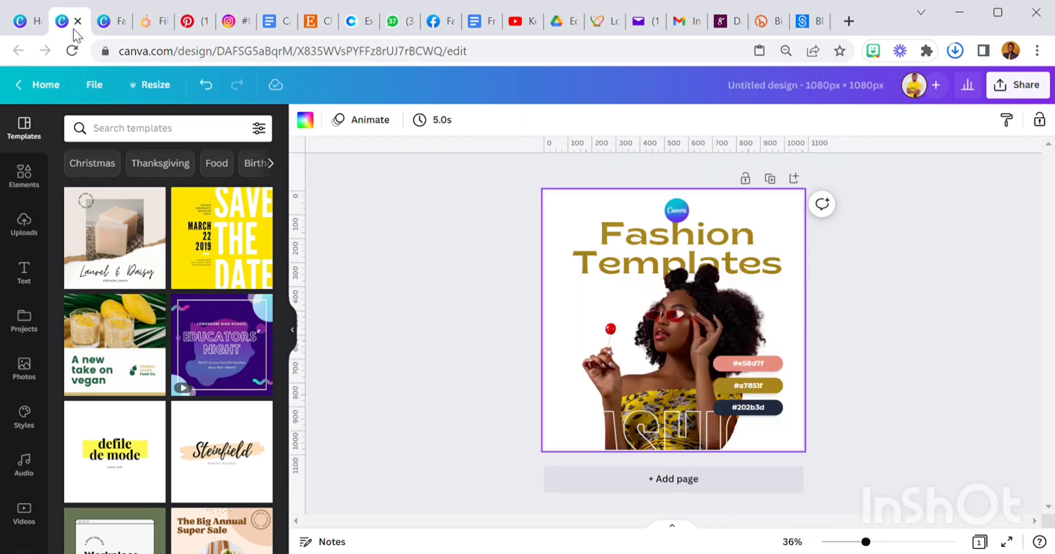
pyautogui.rightClick(565, 211)
pyautogui.click(618, 253)
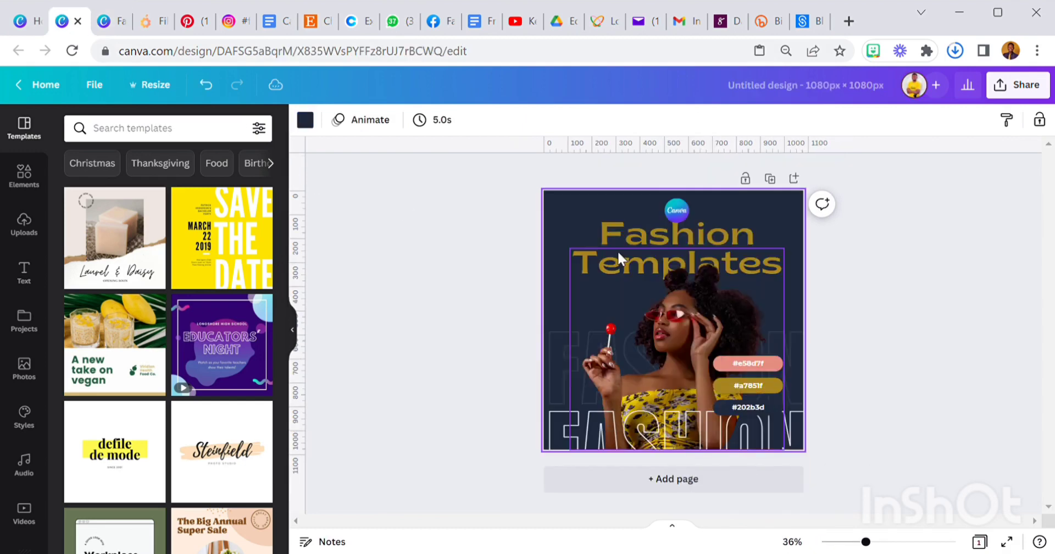
pyautogui.click(465, 242)
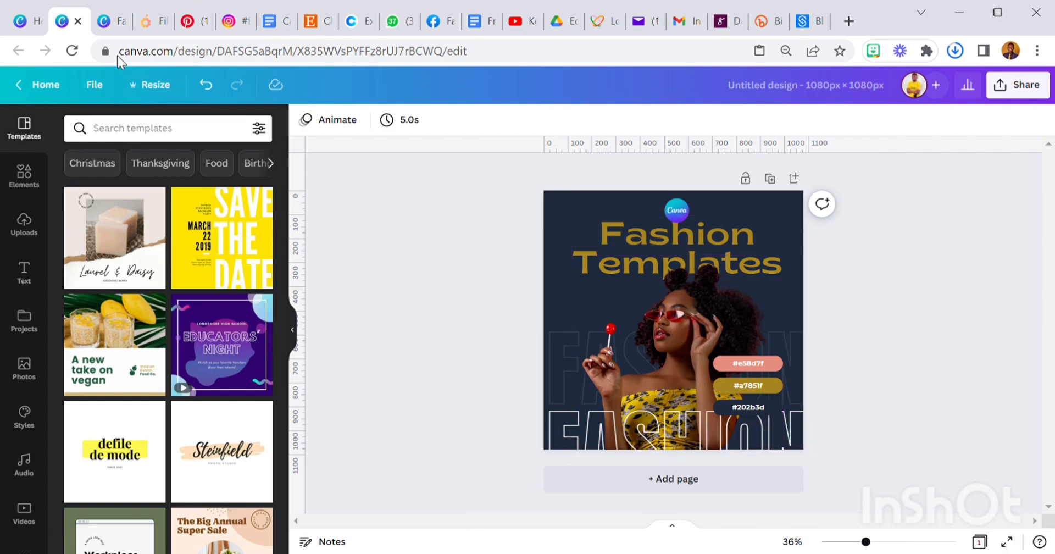
# Compare with the original cover, and shift the new design's logo and title slightly down and the model photo slightly left
pyautogui.click(107, 30)
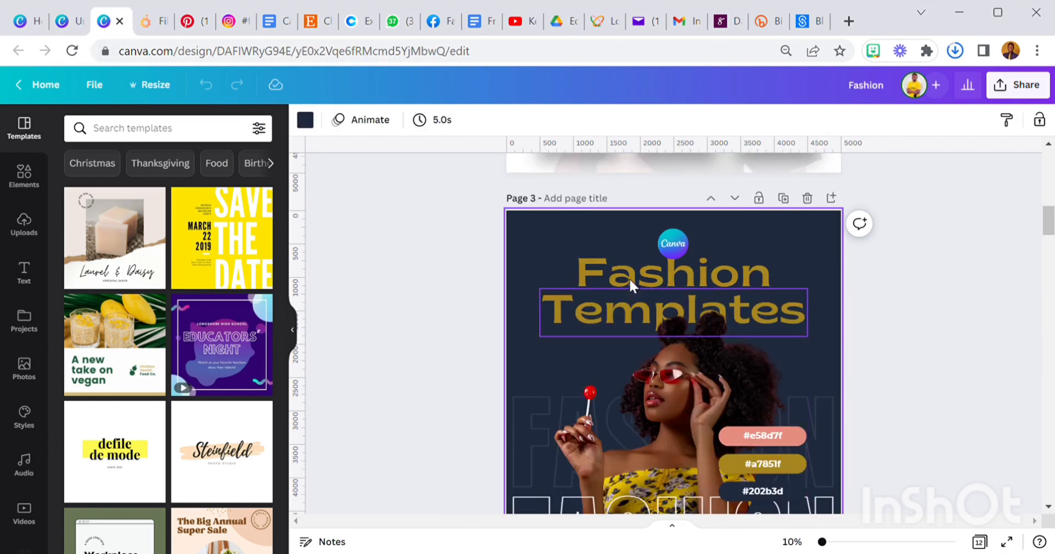
pyautogui.click(75, 21)
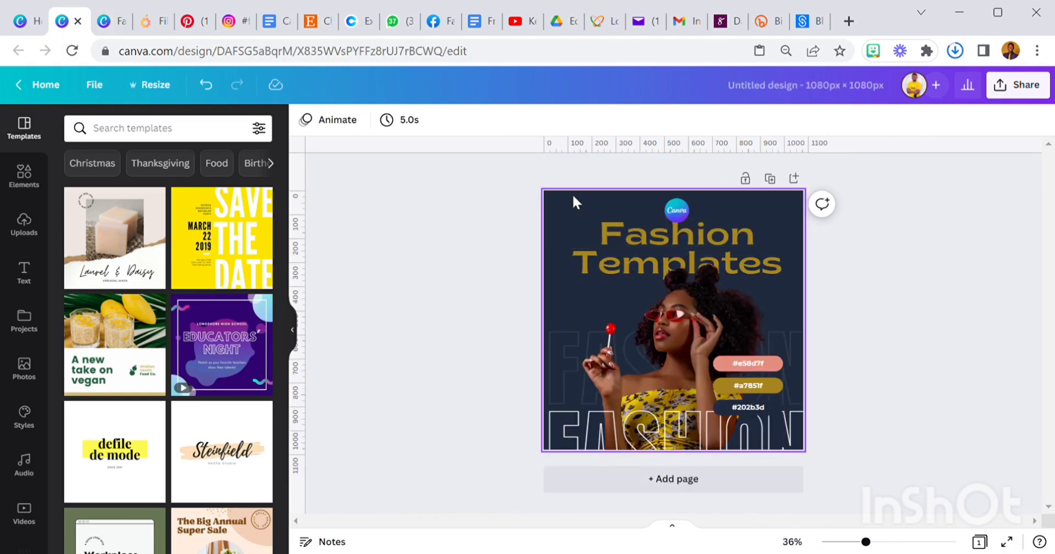
pyautogui.click(774, 246)
pyautogui.moveTo(748, 214); pyautogui.dragTo(755, 222)
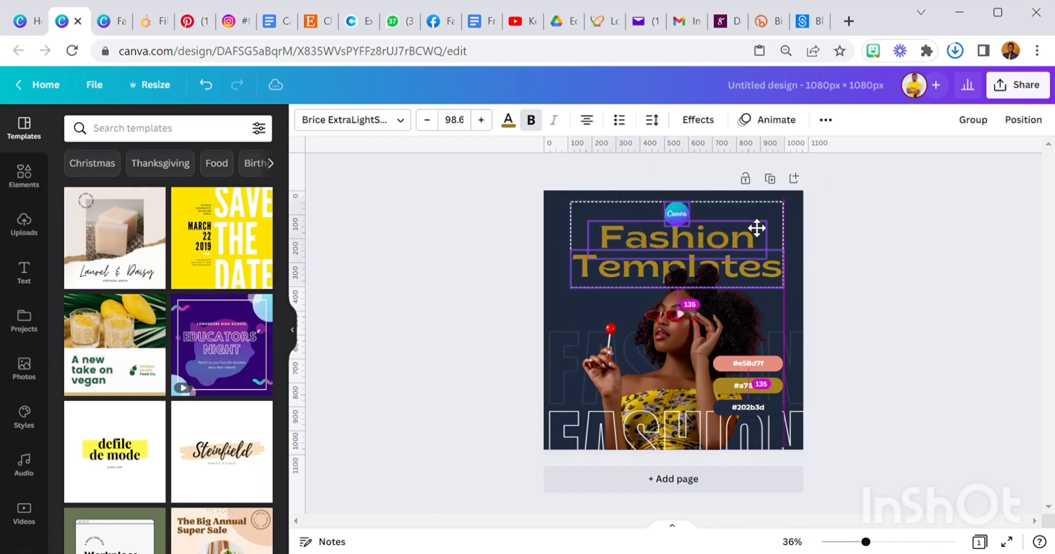
pyautogui.click(663, 337)
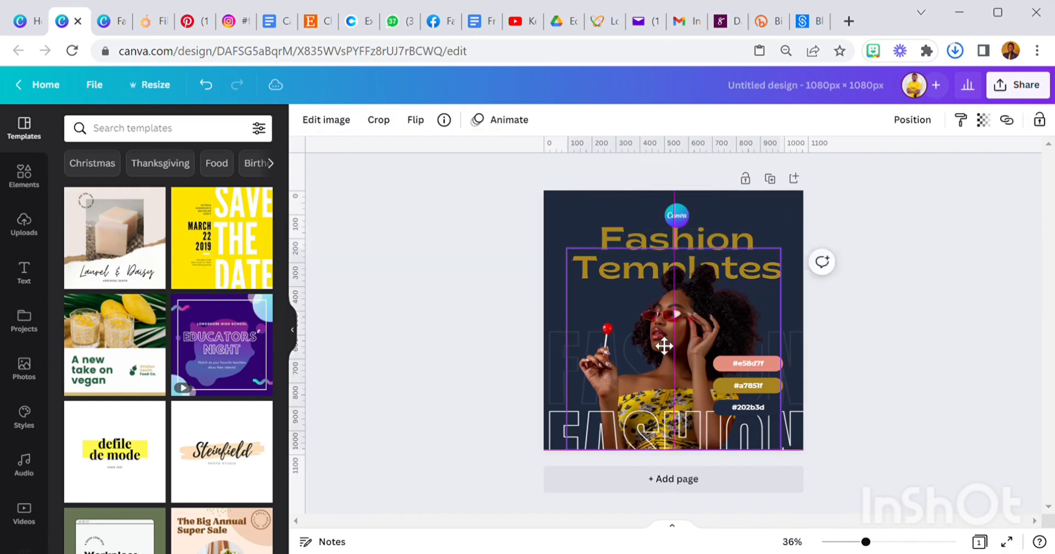
pyautogui.click(489, 321)
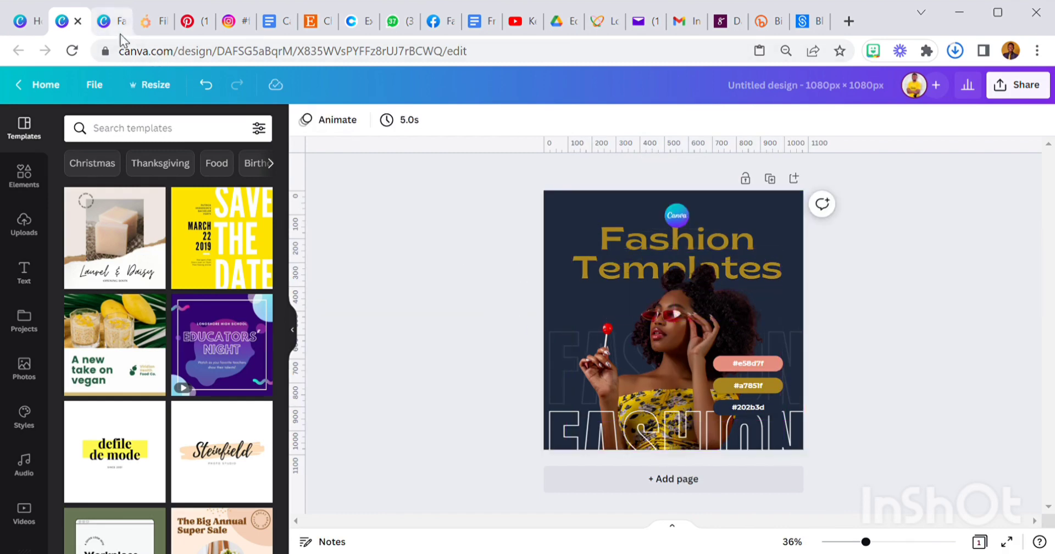
# Close the custom size settings on the Canva home page and return to page 3 of the Fashion design
pyautogui.click(30, 21)
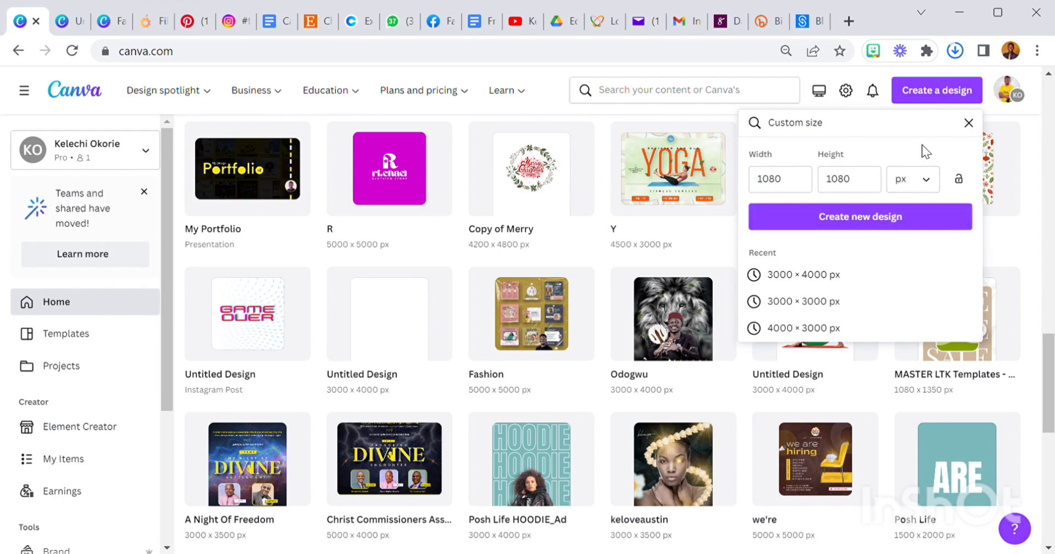
pyautogui.click(969, 122)
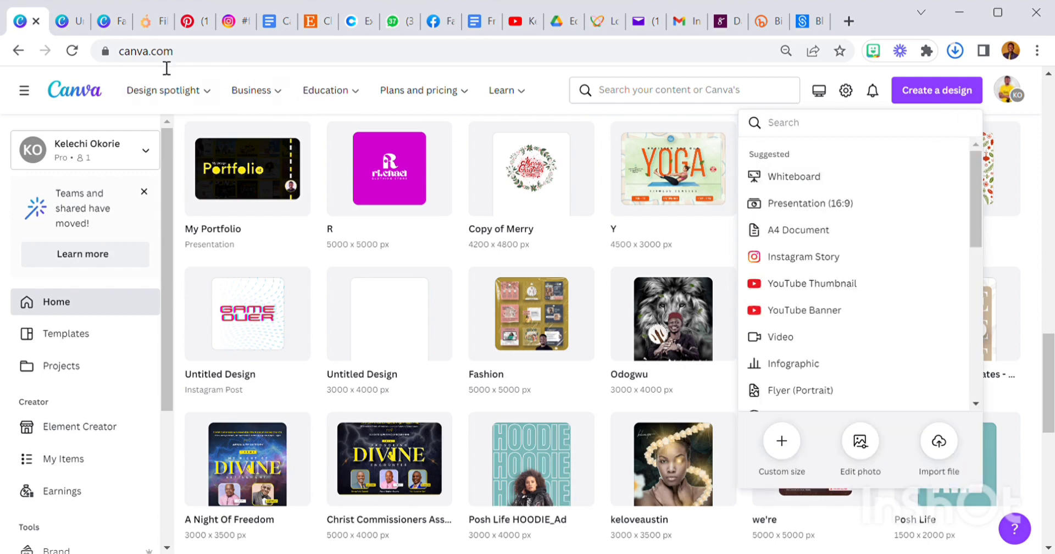
pyautogui.click(66, 22)
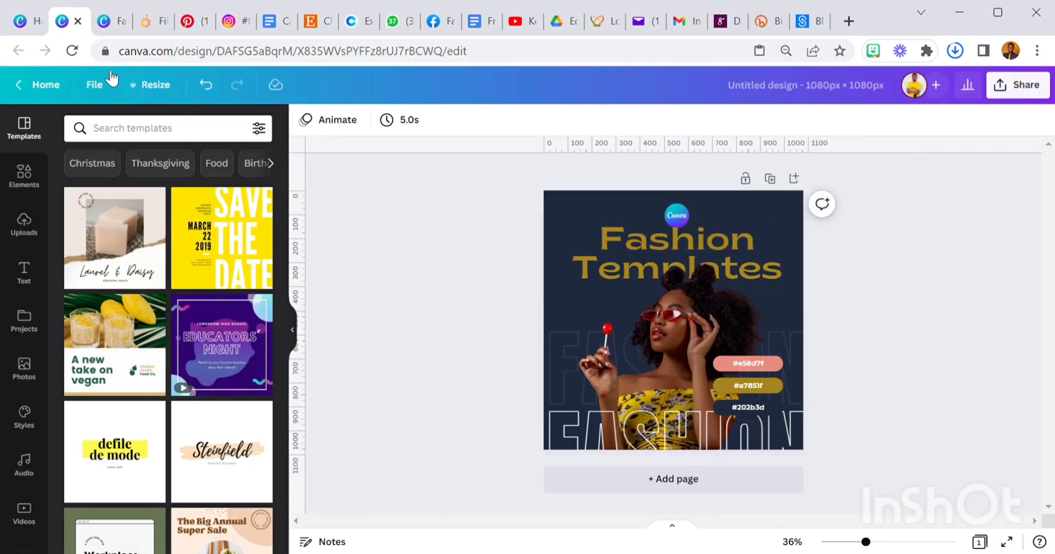
pyautogui.click(116, 23)
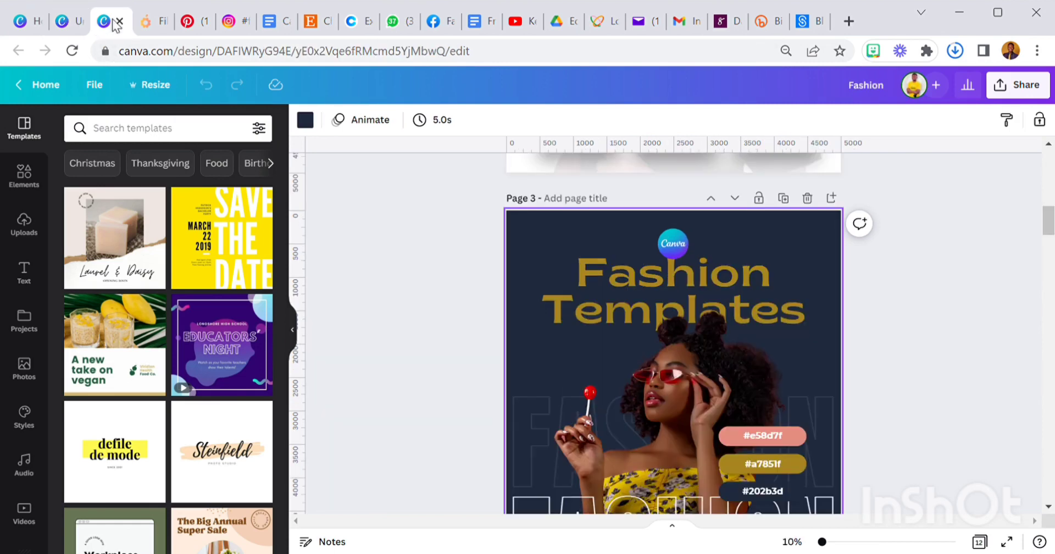
# Create a blank Facebook Post design from the Canva home page, and return to page 3 of the Fashion design
pyautogui.click(23, 23)
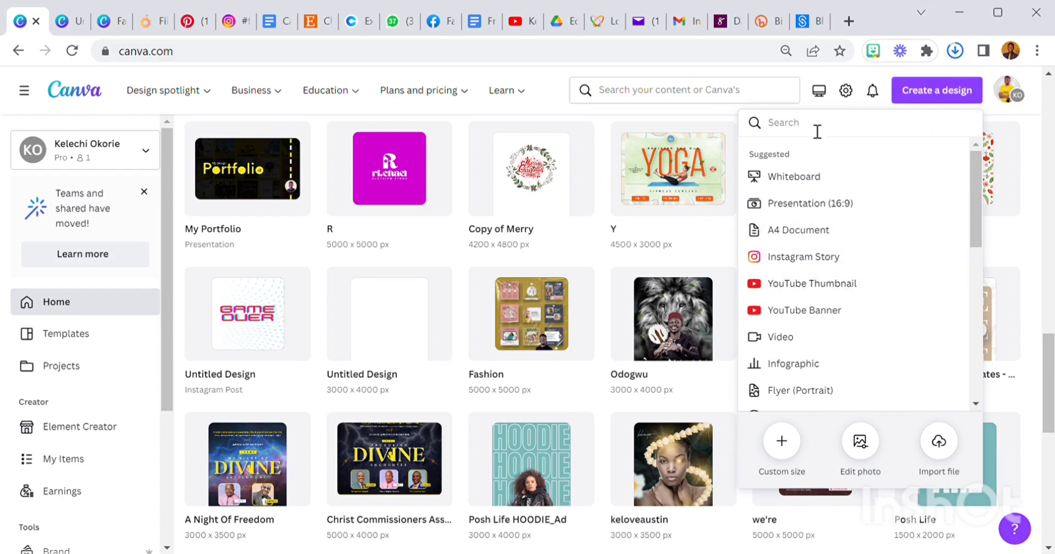
pyautogui.scroll(-5, 828, 299)
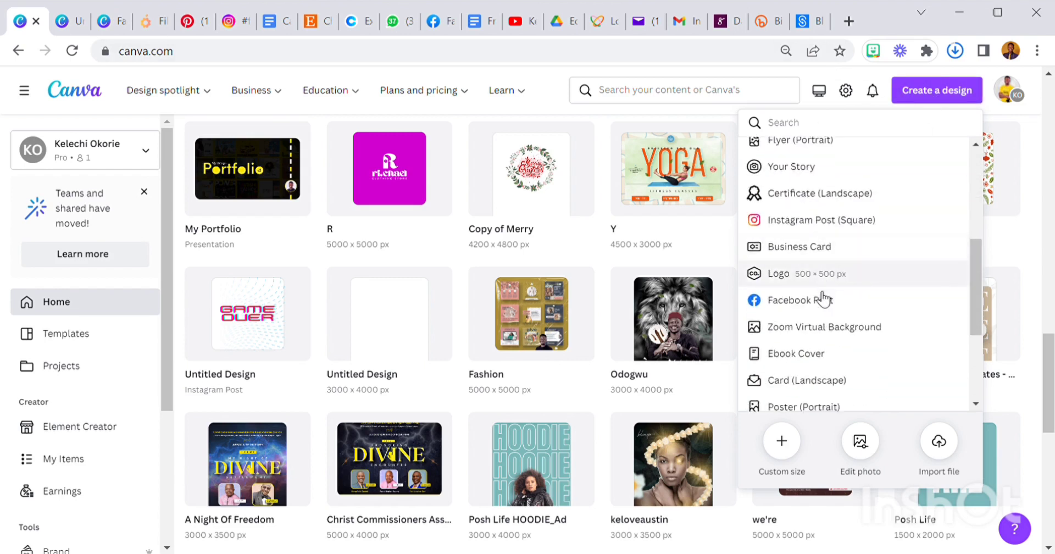
pyautogui.click(822, 300)
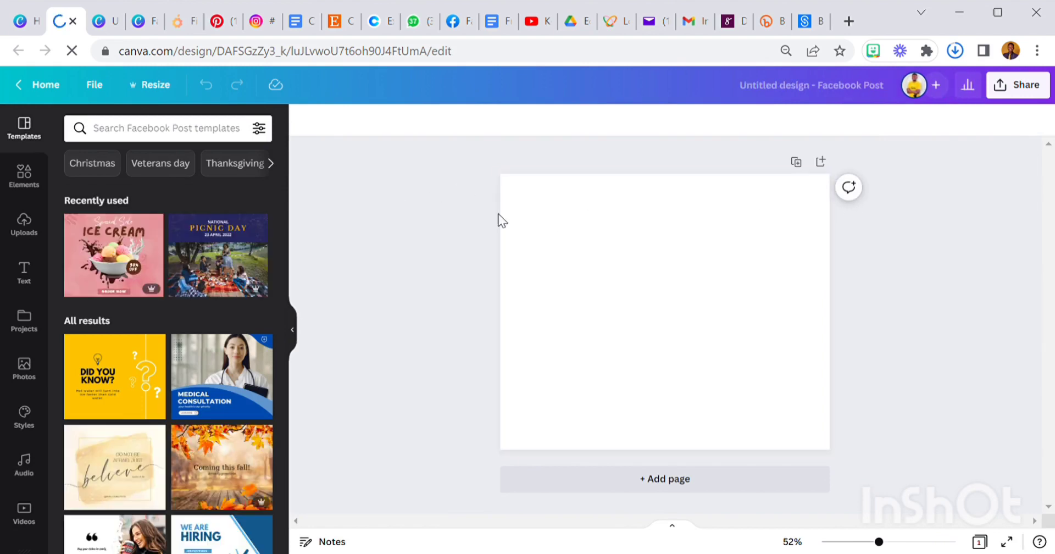
pyautogui.click(144, 22)
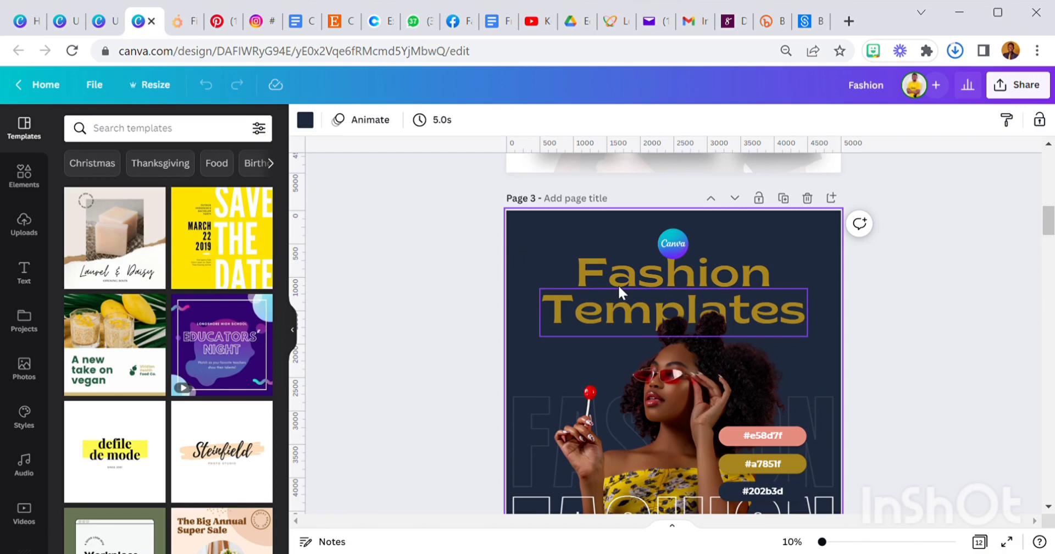
pyautogui.hotkey('ctrl', 'a')
pyautogui.rightClick(634, 269)
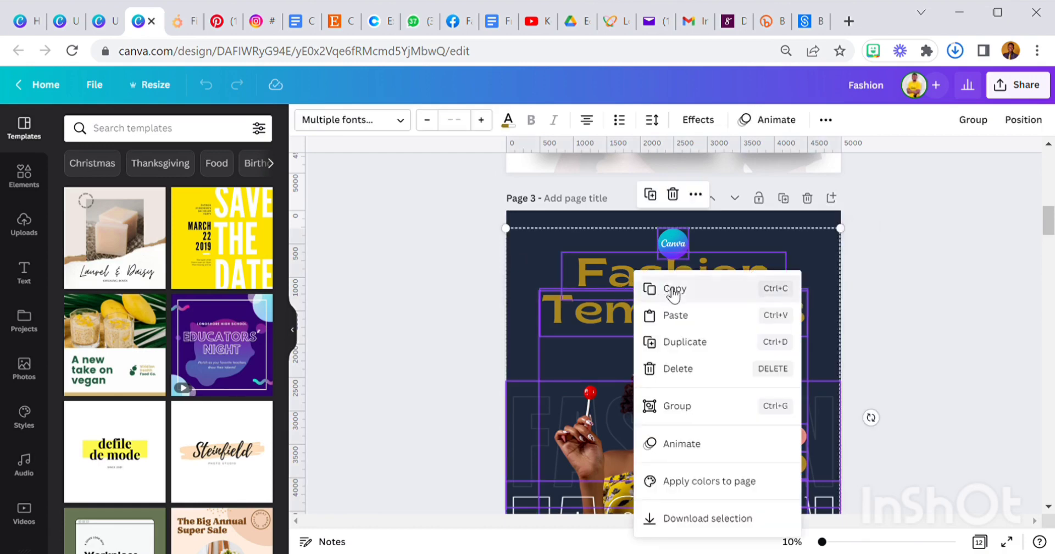
pyautogui.click(673, 290)
pyautogui.click(456, 264)
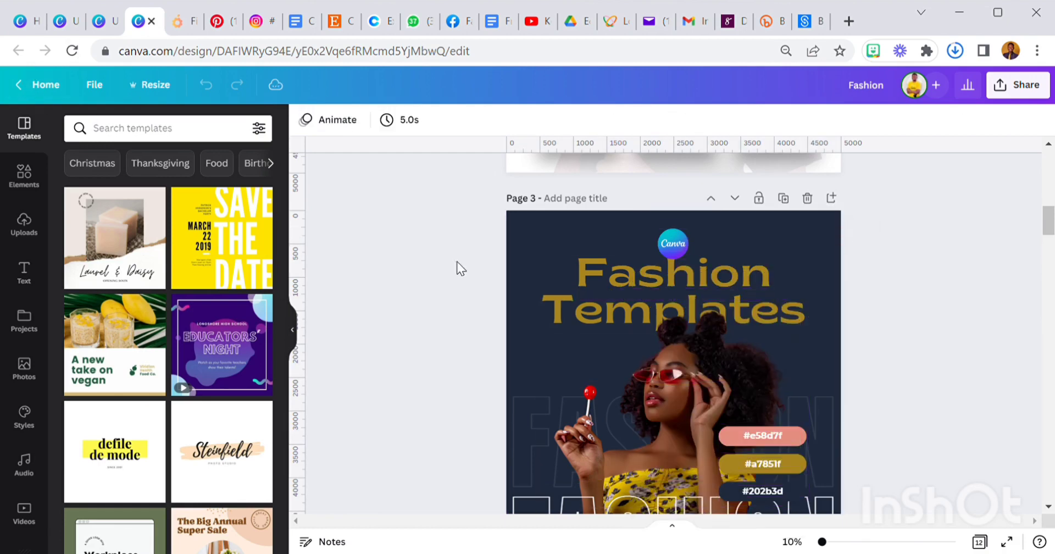
# Copy the dark navy page background from the Fashion Templates cover and paste it onto the blank Facebook Post page
pyautogui.rightClick(516, 223)
pyautogui.click(551, 247)
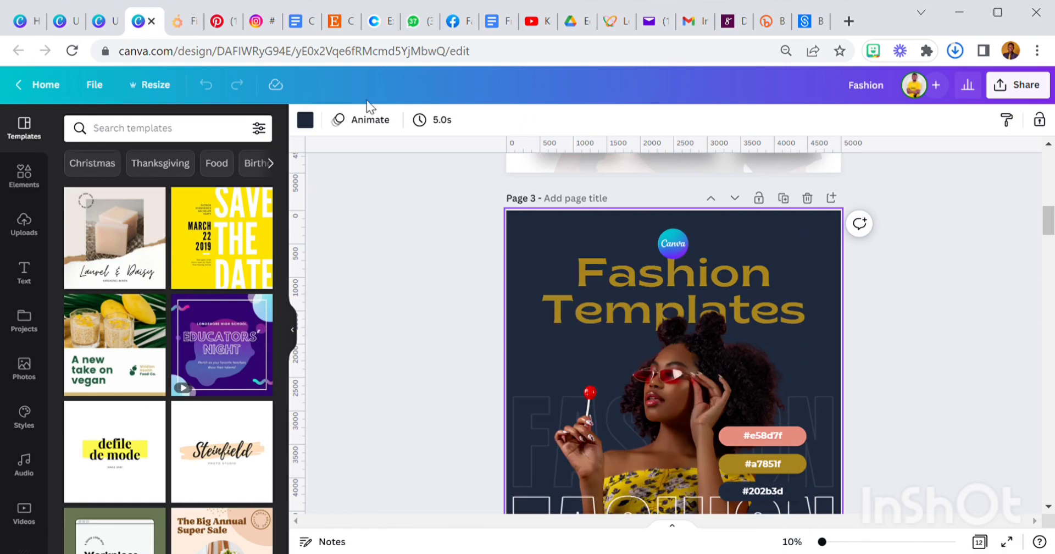
pyautogui.click(76, 25)
pyautogui.rightClick(562, 233)
pyautogui.click(622, 273)
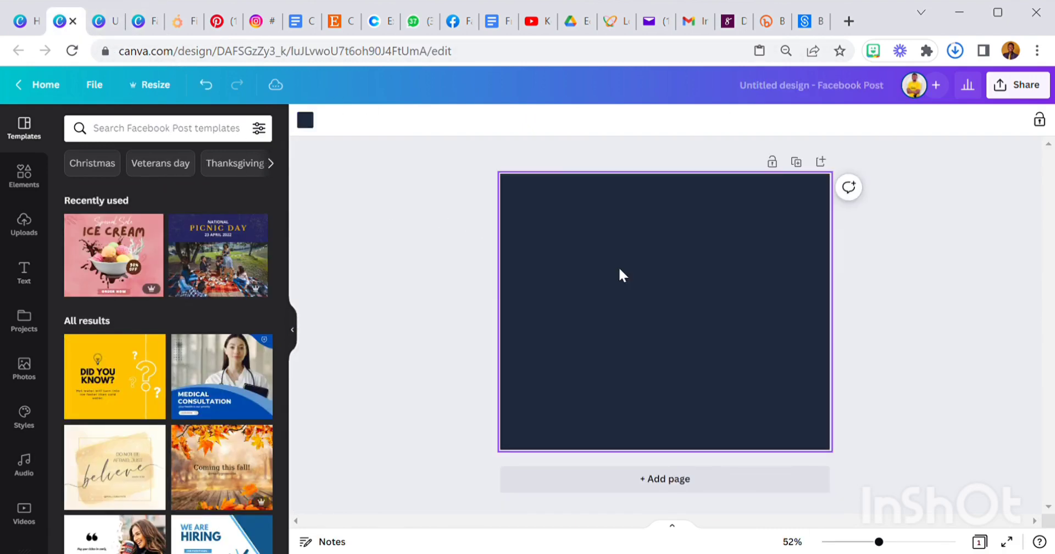
pyautogui.click(487, 284)
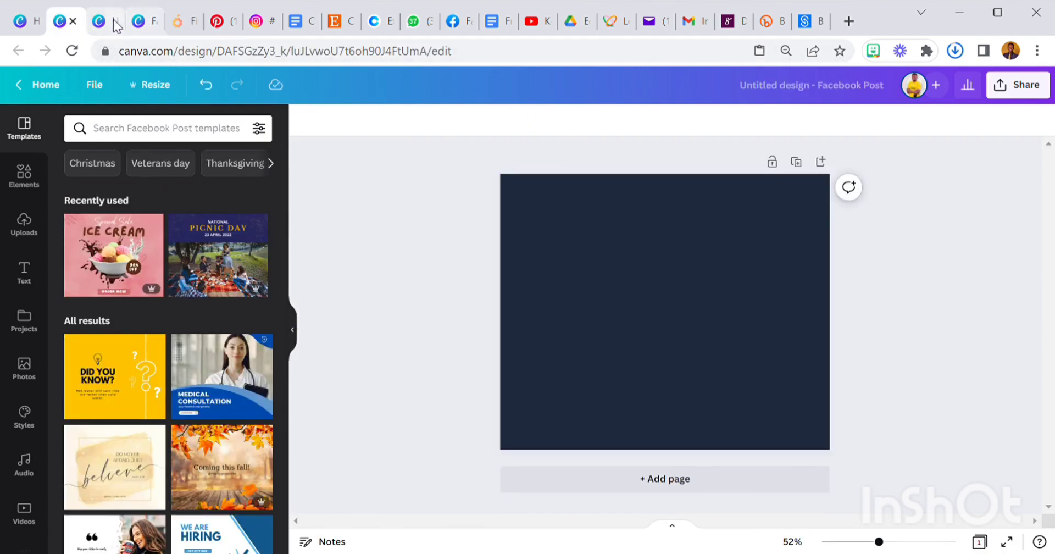
# Copy all elements of the Fashion Templates cover and paste them into the Facebook Post design
pyautogui.click(144, 25)
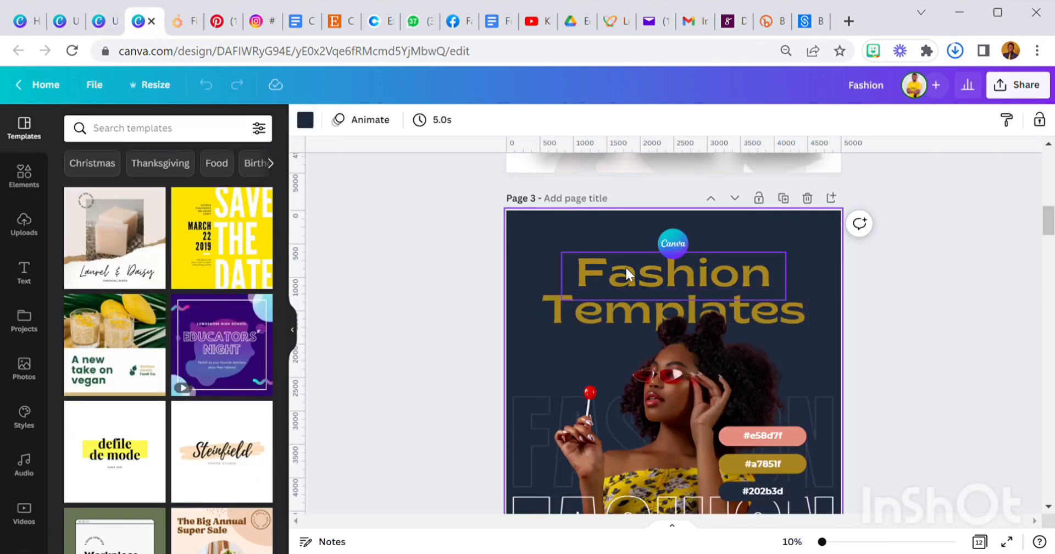
pyautogui.hotkey('ctrl', 'a')
pyautogui.rightClick(670, 240)
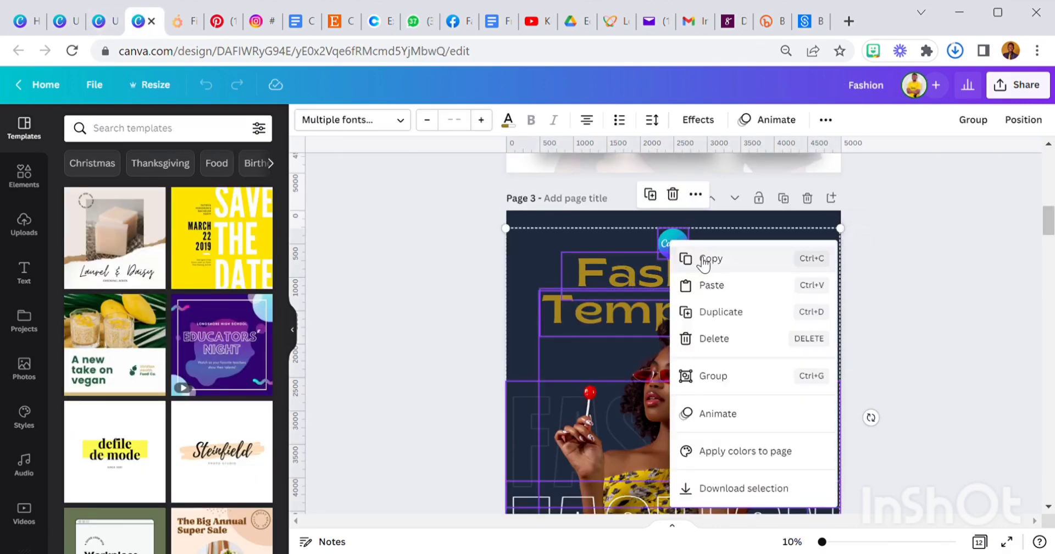
pyautogui.click(704, 263)
pyautogui.click(64, 21)
pyautogui.rightClick(644, 291)
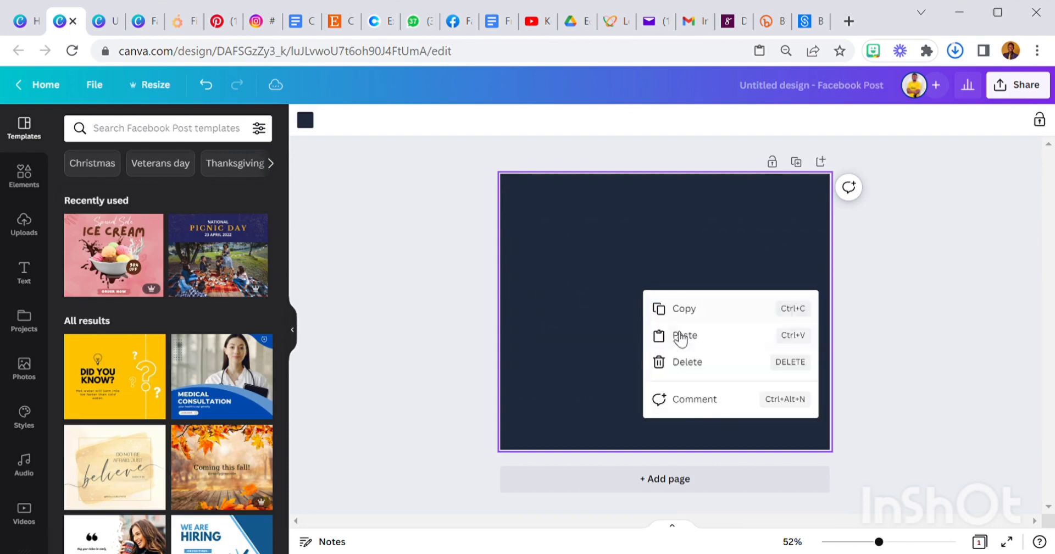
pyautogui.click(681, 336)
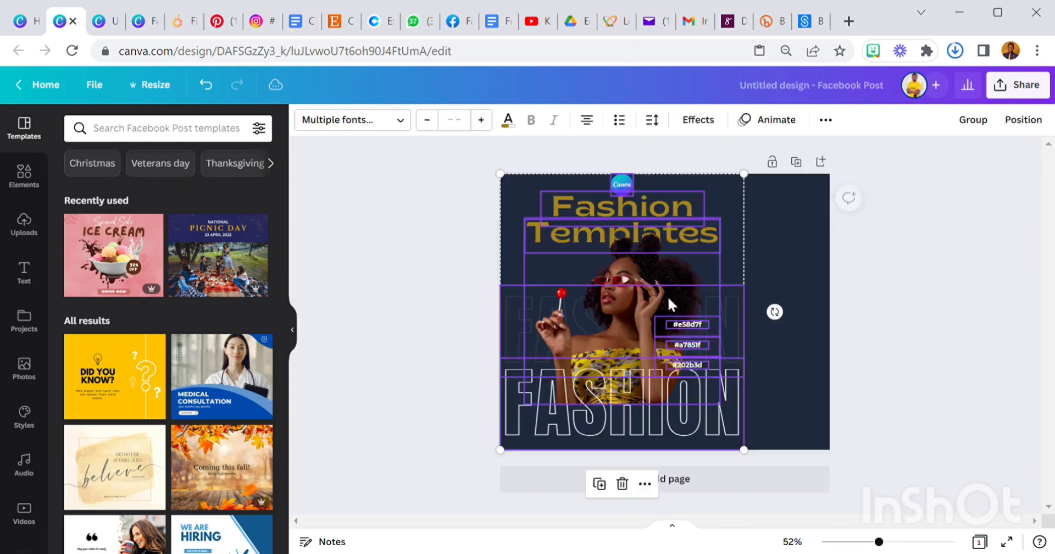
# Enlarge the pasted elements slightly and center them horizontally, letting the lower FASHION text run past the page's bottom edge
pyautogui.moveTo(662, 273); pyautogui.dragTo(711, 327)
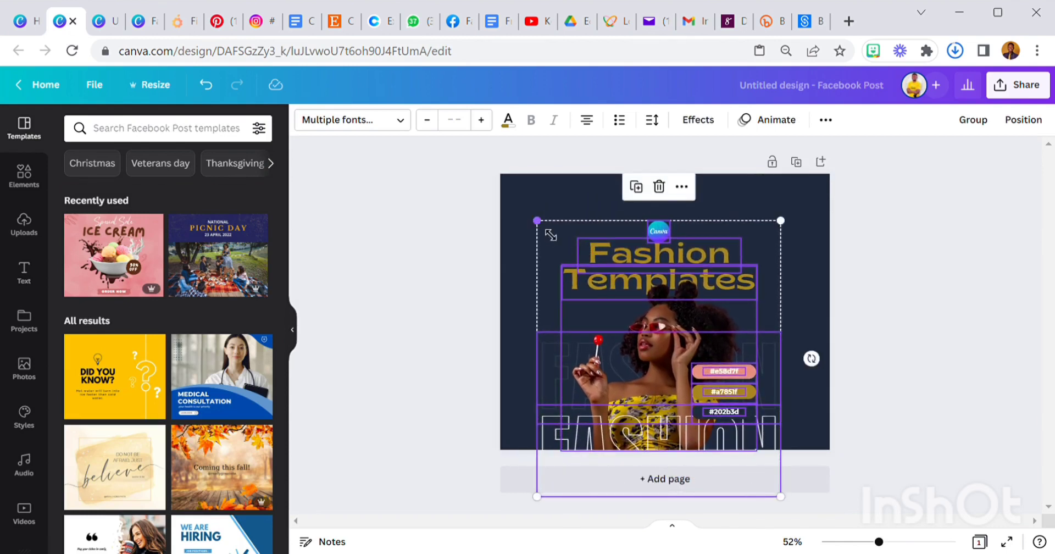
pyautogui.moveTo(551, 235); pyautogui.dragTo(492, 210)
pyautogui.moveTo(714, 225); pyautogui.dragTo(737, 239)
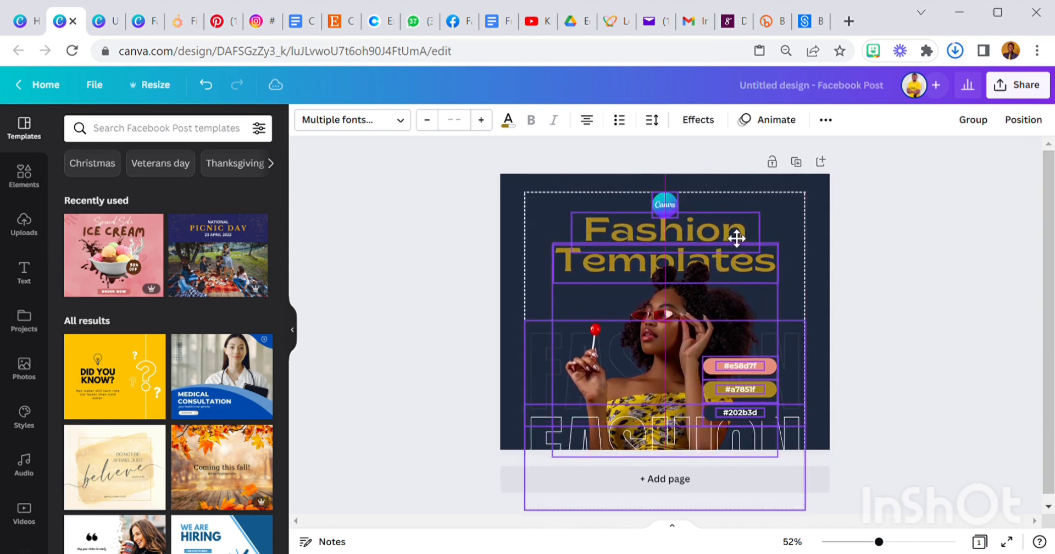
pyautogui.click(487, 245)
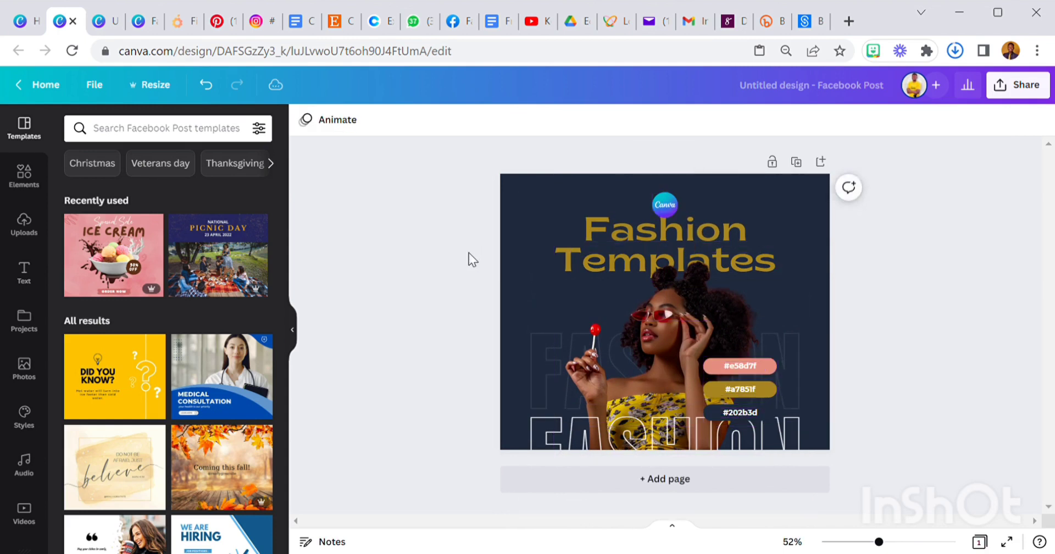
# Widen the text boxes of both outlined FASHION words to span the full width of the Facebook Post page
pyautogui.click(538, 356)
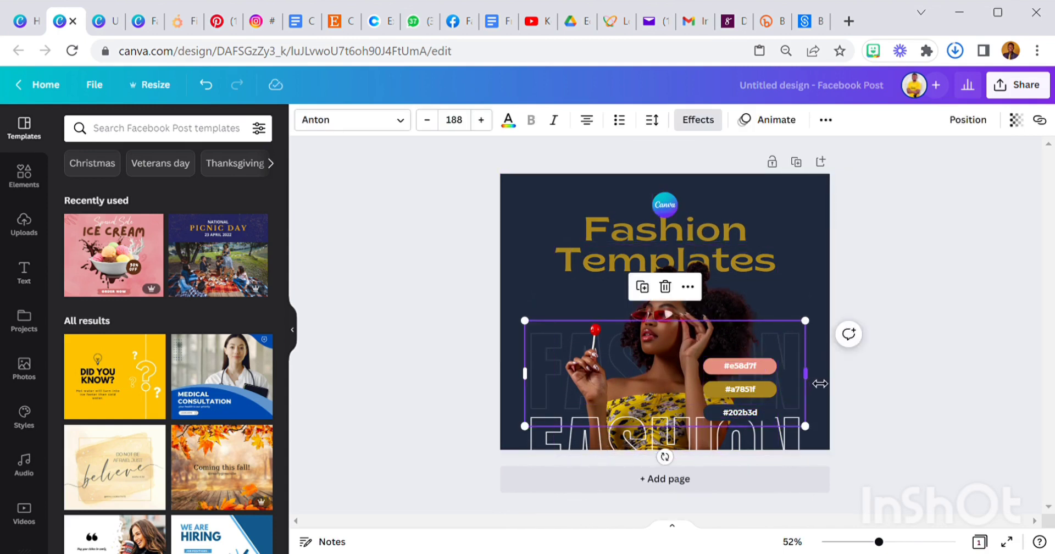
pyautogui.moveTo(820, 383); pyautogui.dragTo(830, 383)
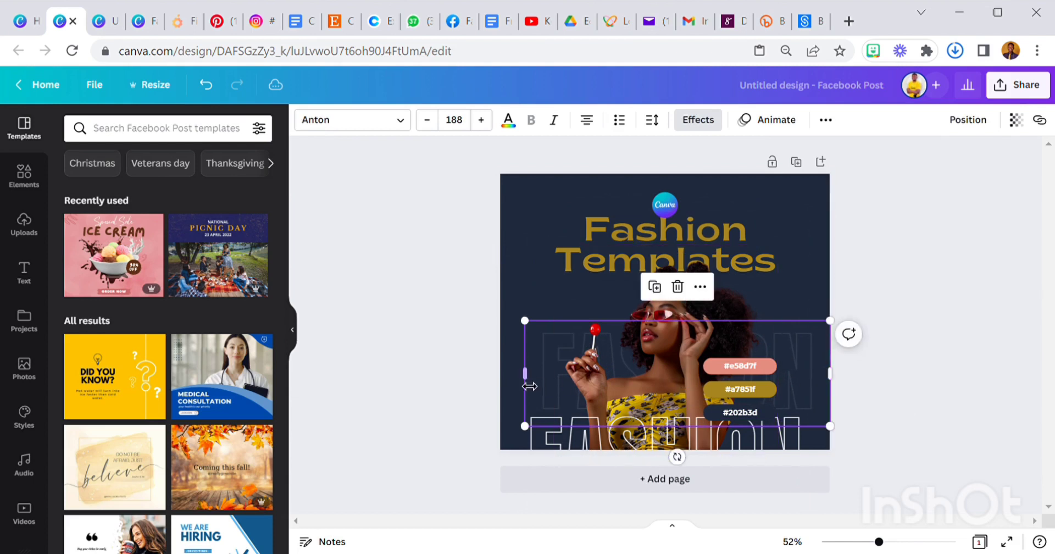
pyautogui.moveTo(517, 386); pyautogui.dragTo(501, 385)
pyautogui.click(551, 438)
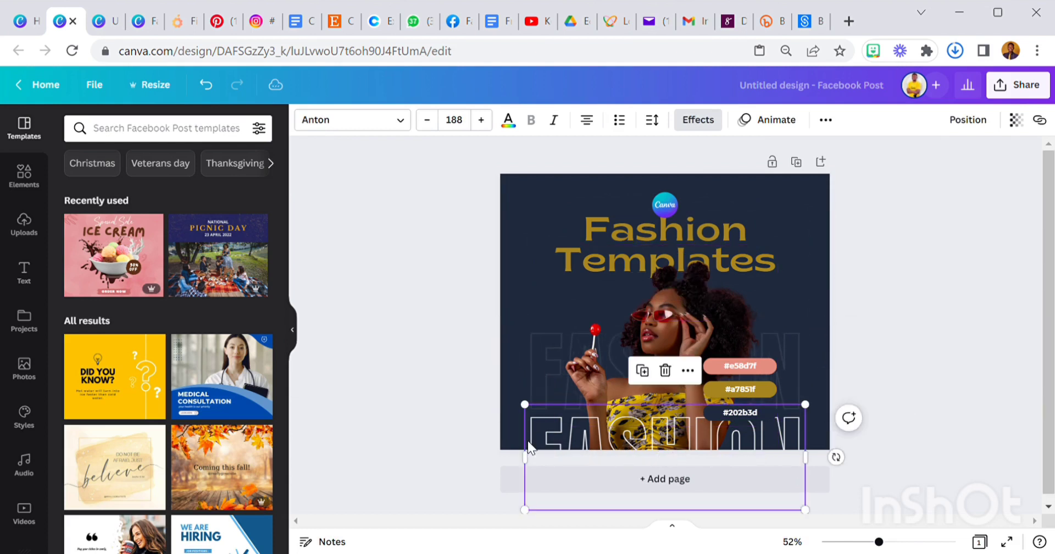
pyautogui.moveTo(532, 451); pyautogui.dragTo(501, 452)
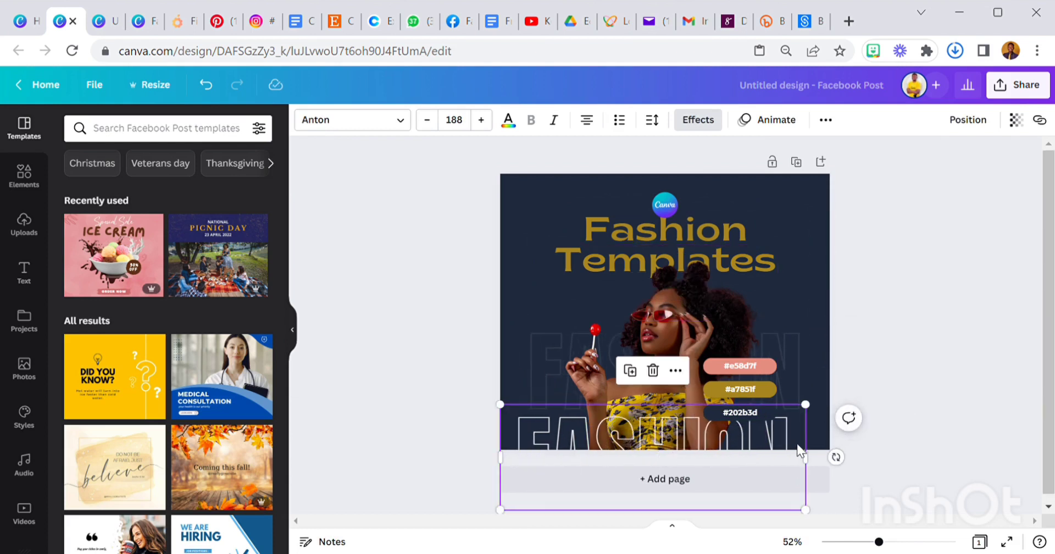
pyautogui.moveTo(819, 451); pyautogui.dragTo(836, 454)
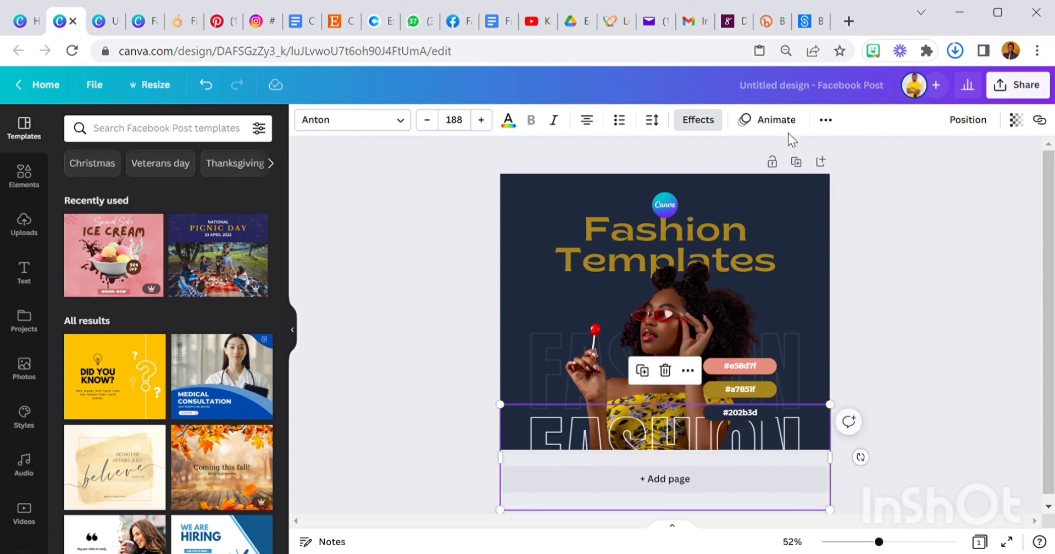
# Set the letter spacing to 88 for the lower white FASHION text and 95 for the upper faint one
pyautogui.click(664, 125)
pyautogui.moveTo(697, 178); pyautogui.dragTo(710, 178)
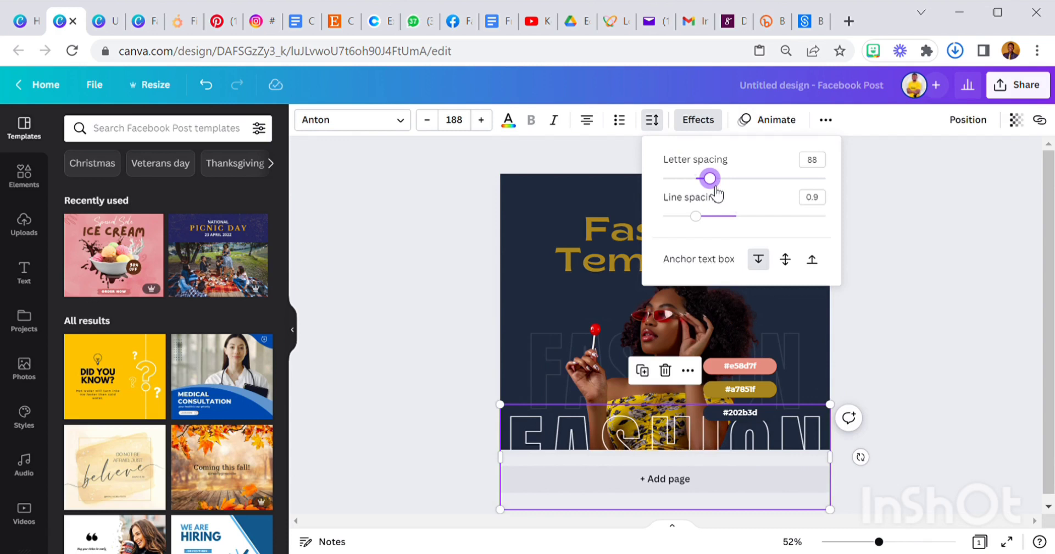
pyautogui.click(525, 342)
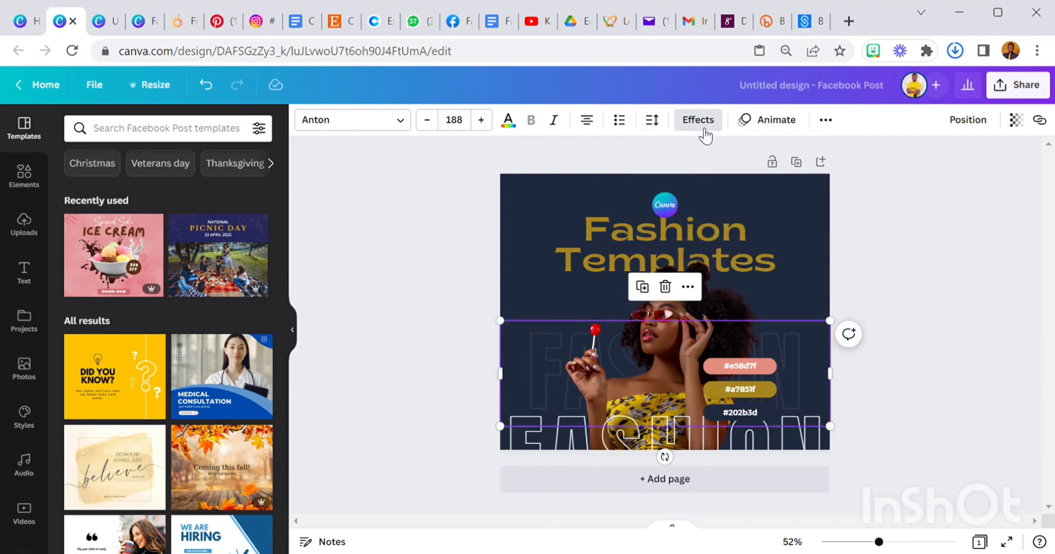
pyautogui.click(665, 122)
pyautogui.moveTo(701, 179); pyautogui.dragTo(717, 194)
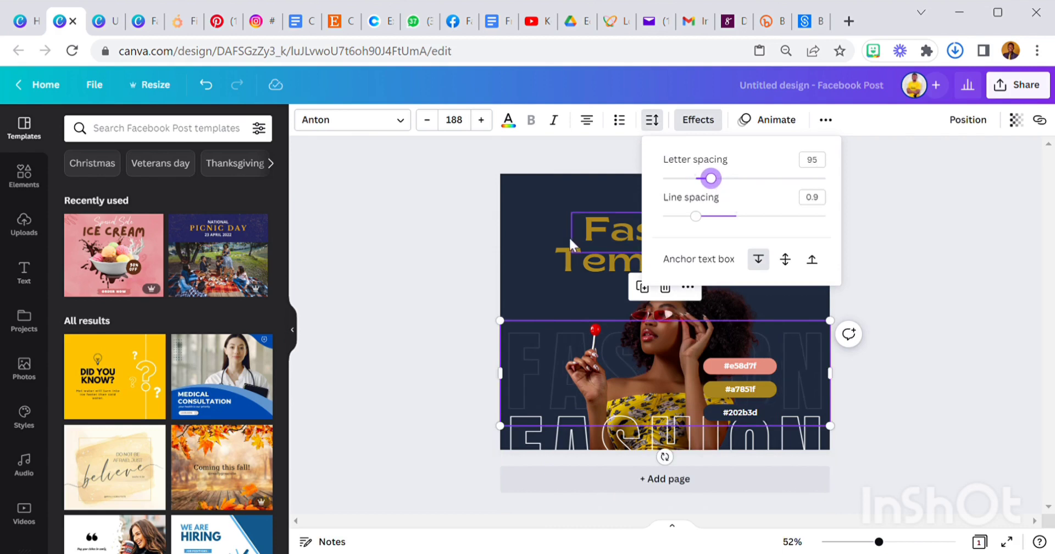
pyautogui.click(368, 339)
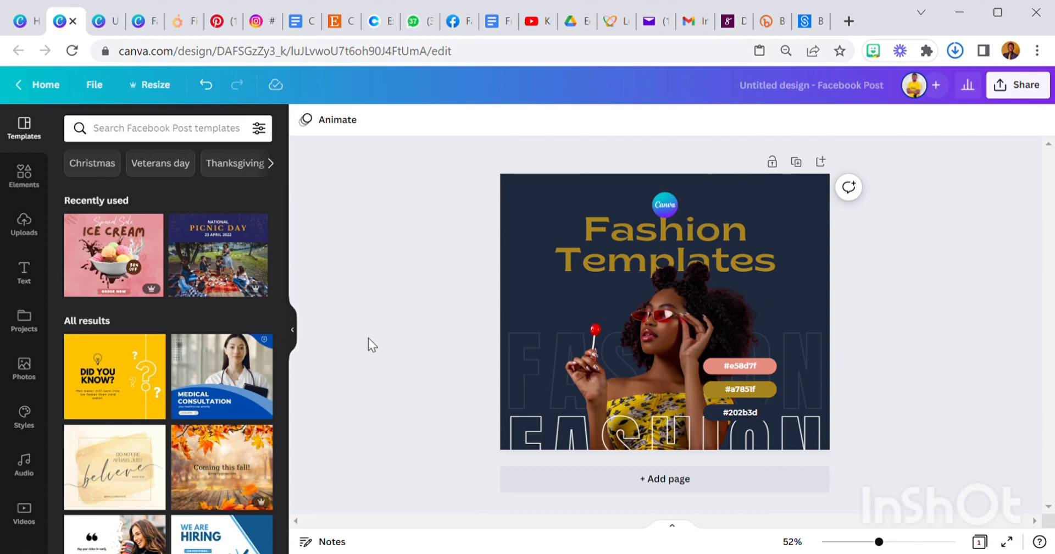
# Compare the Facebook Post layout with the original Fashion Templates cover
pyautogui.click(143, 22)
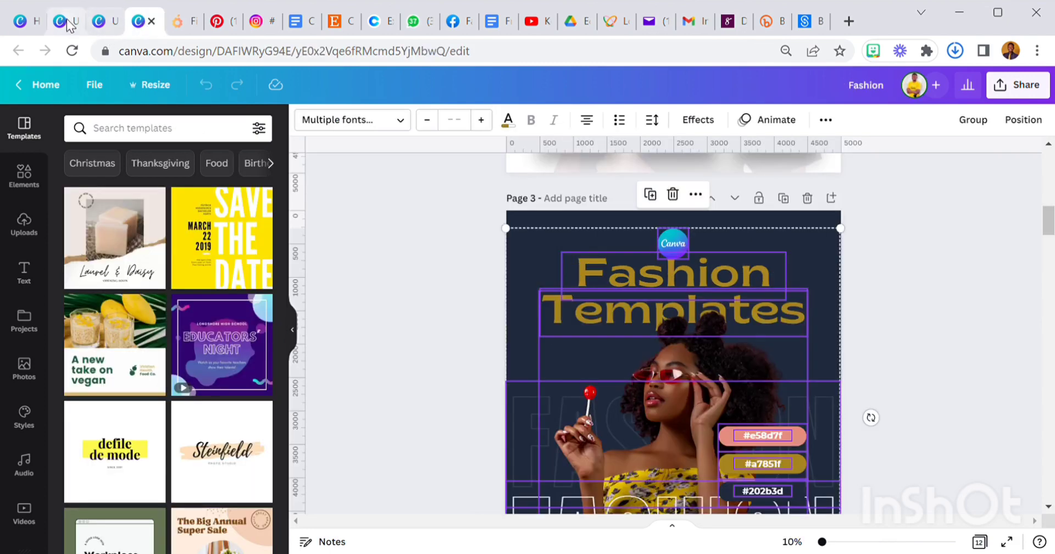
pyautogui.click(67, 23)
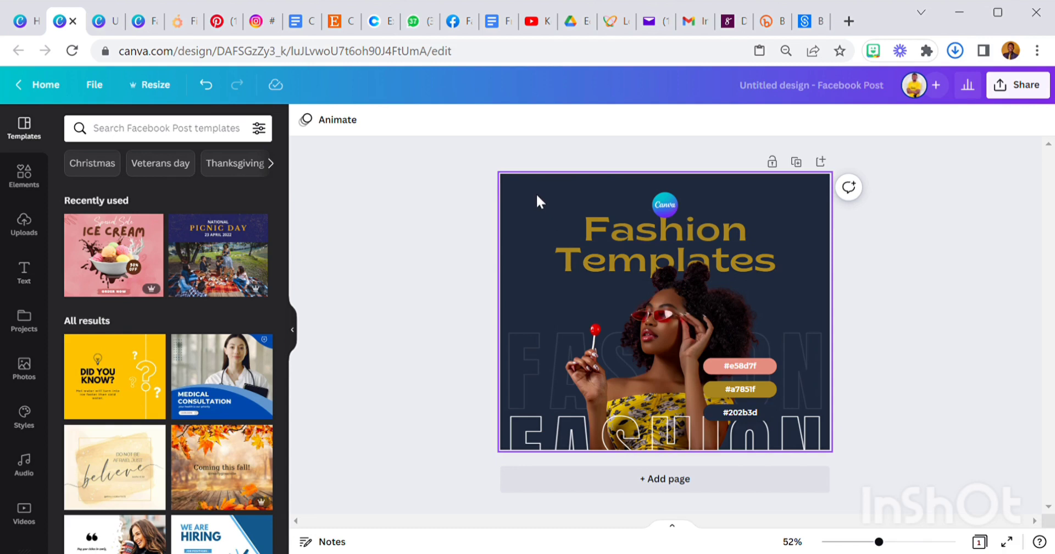
pyautogui.click(592, 223)
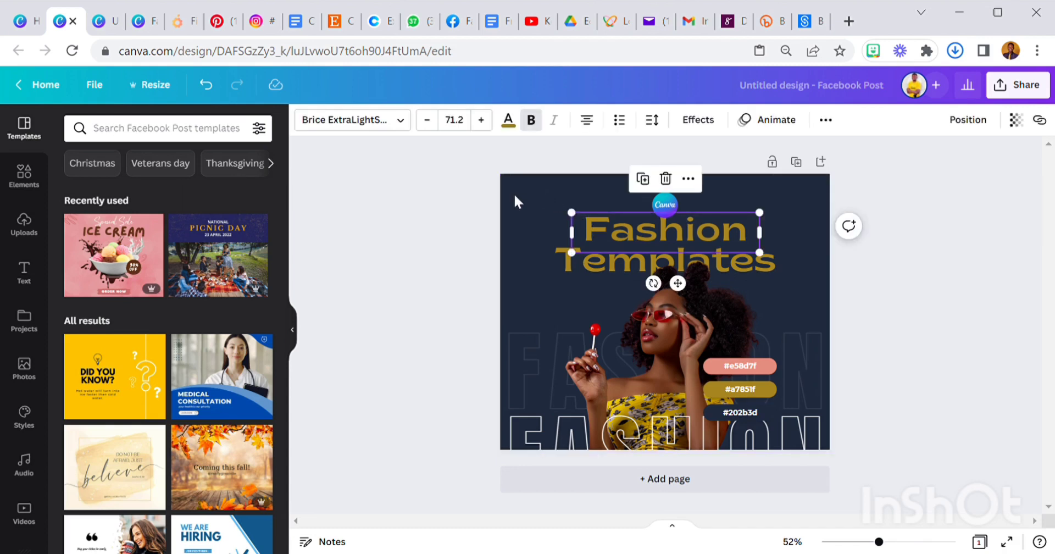
pyautogui.click(480, 209)
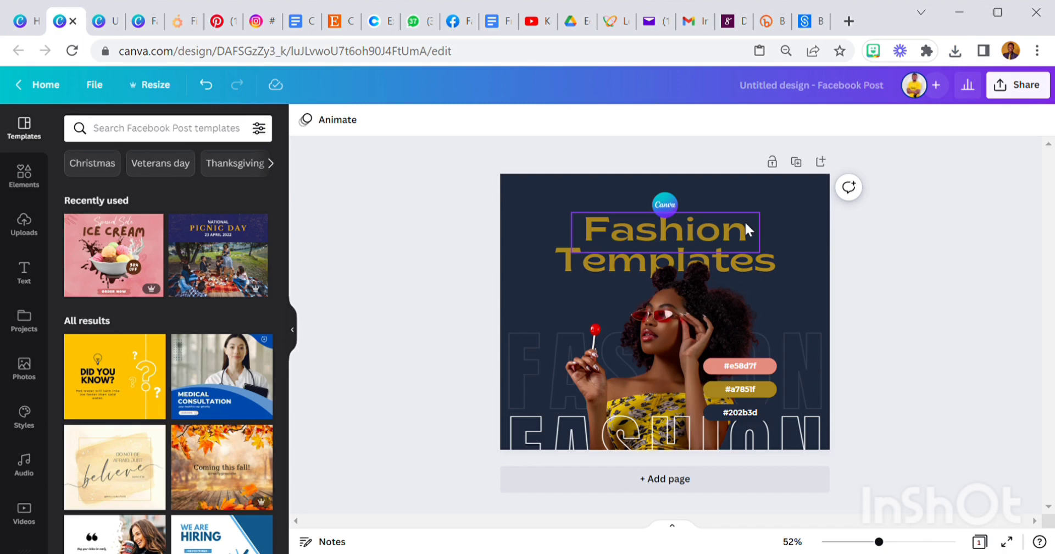
pyautogui.click(698, 223)
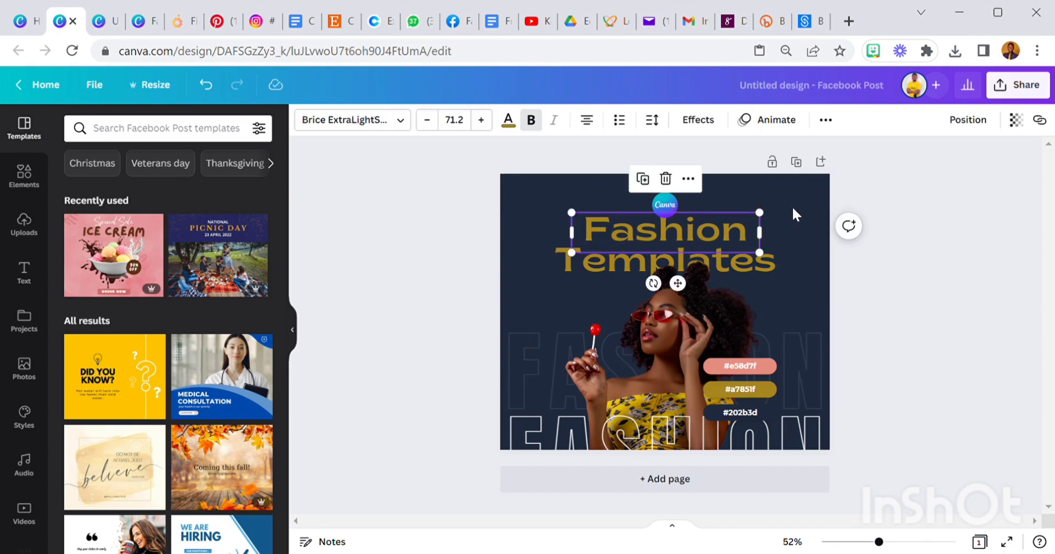
pyautogui.click(794, 211)
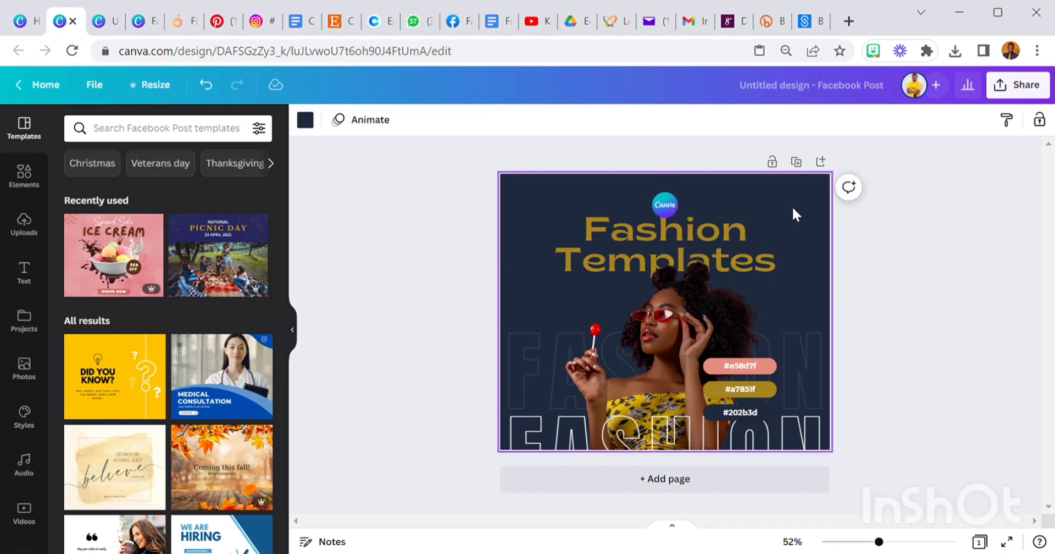